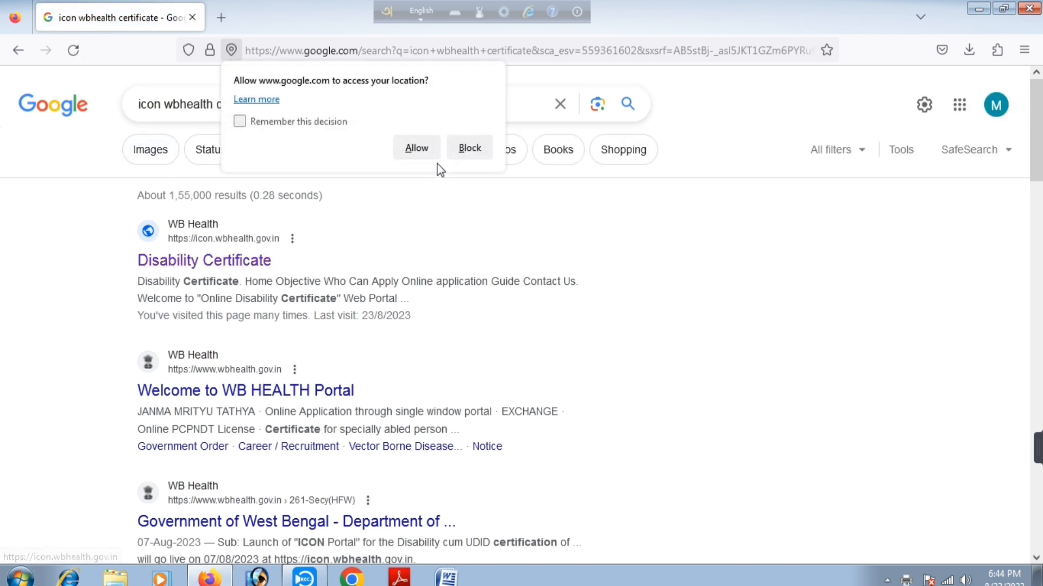
- Allow location access and open the Disability Certificate result for icon.wbhealth.gov.in
click(417, 148)
click(205, 263)
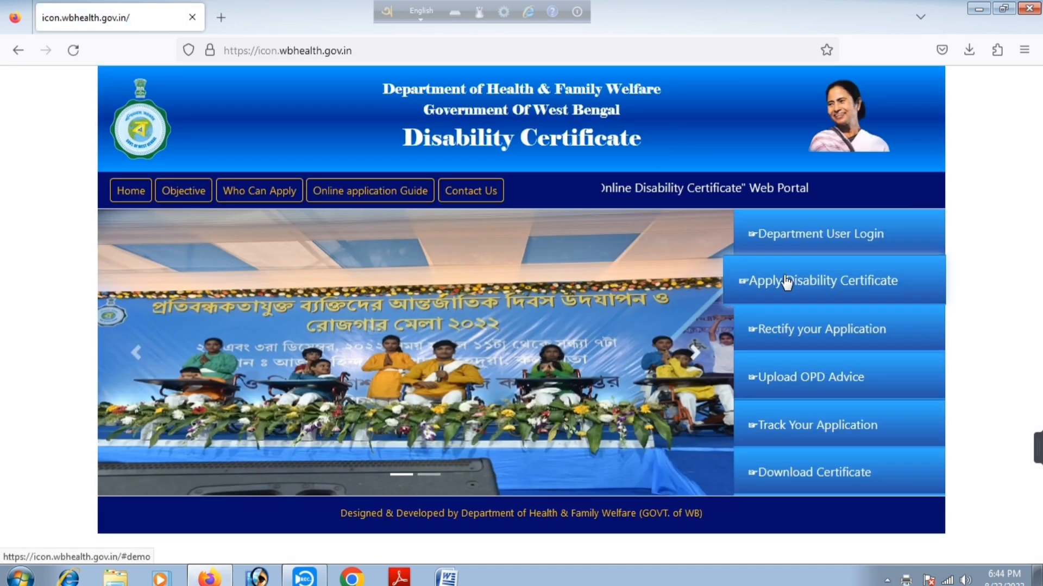
- Start a new application and verify the mobile number with the one-time code received
click(811, 279)
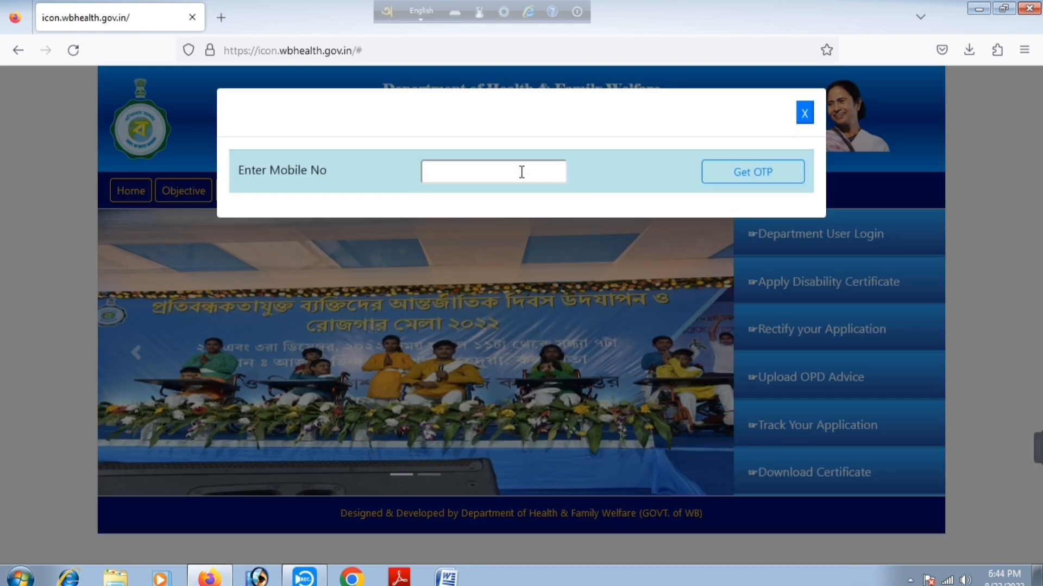
click(522, 172)
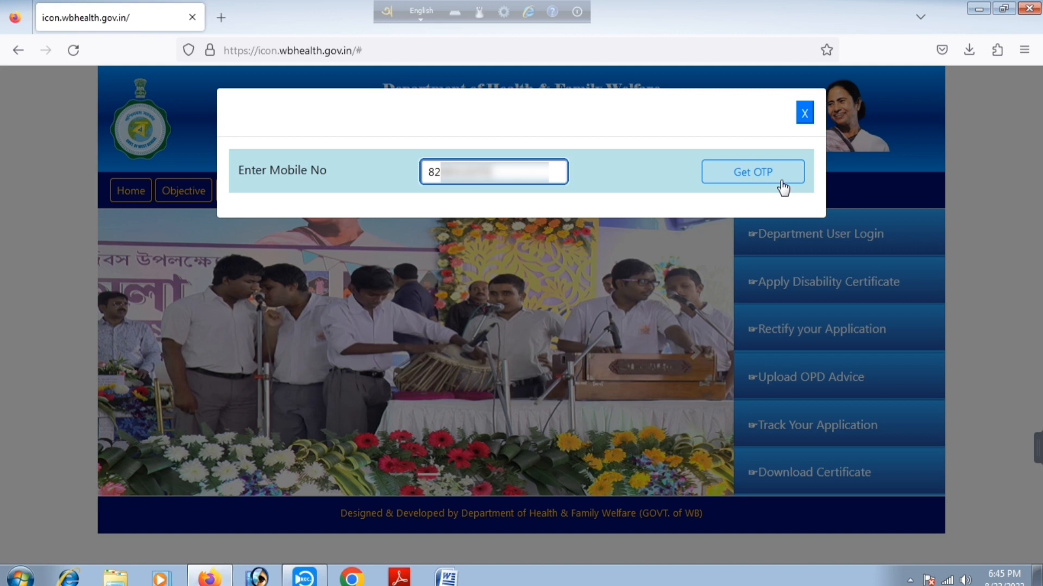
click(782, 185)
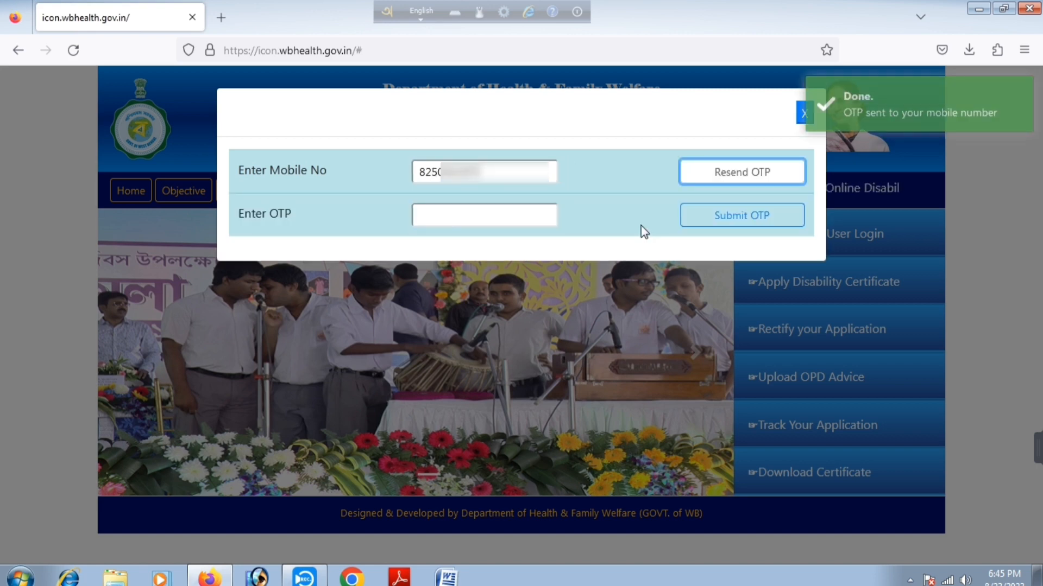
click(461, 223)
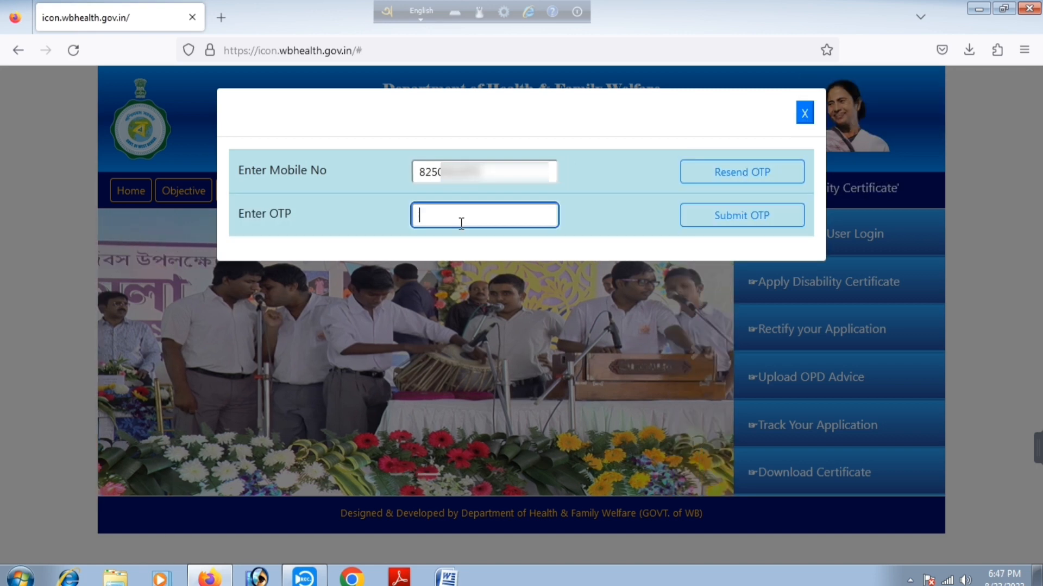
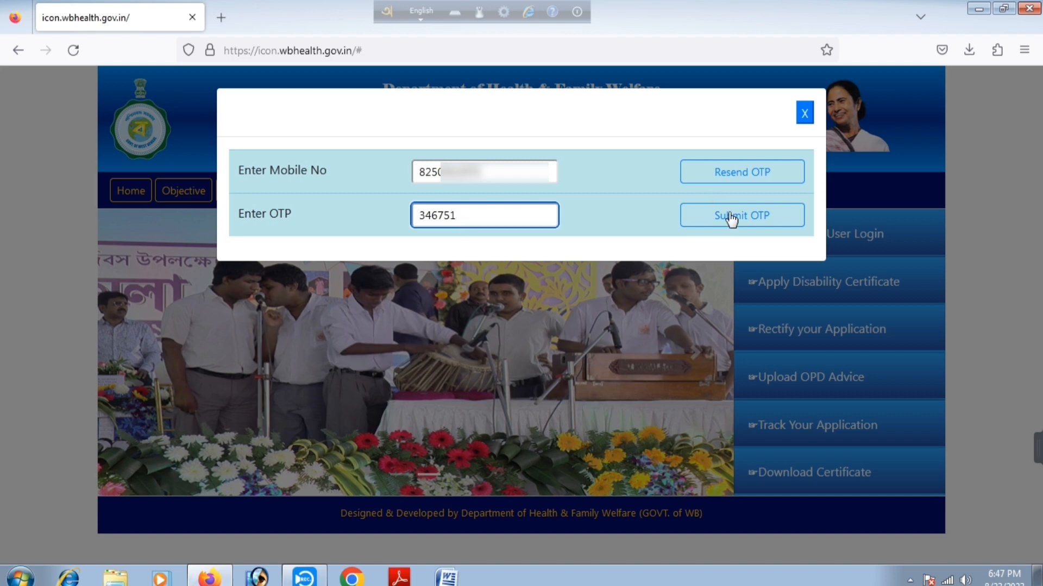
click(731, 217)
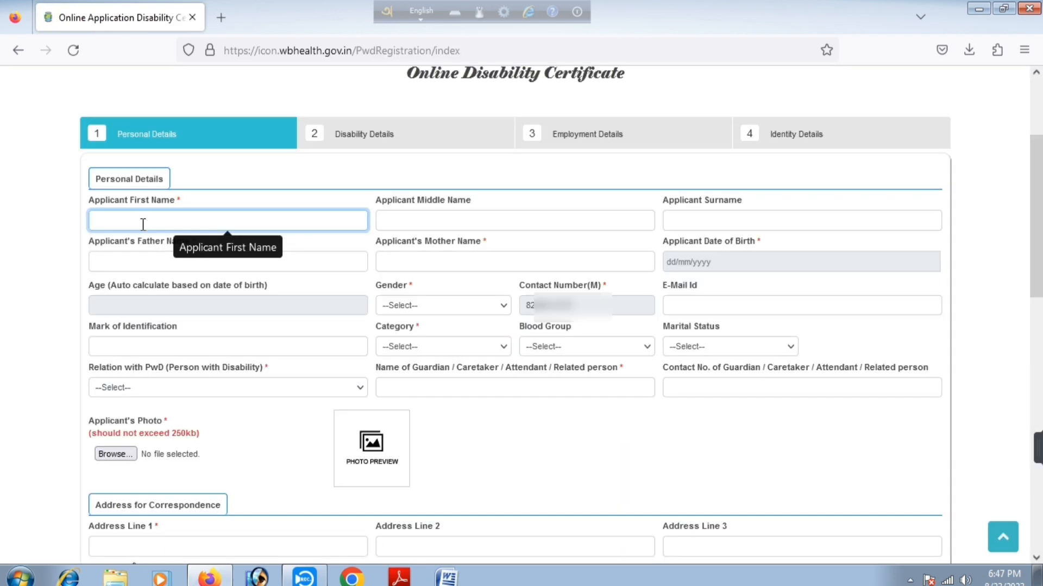
- Enter the applicant's first name and surname, and the father's and mother's names
text(SU)
key(Tab)
key(Tab)
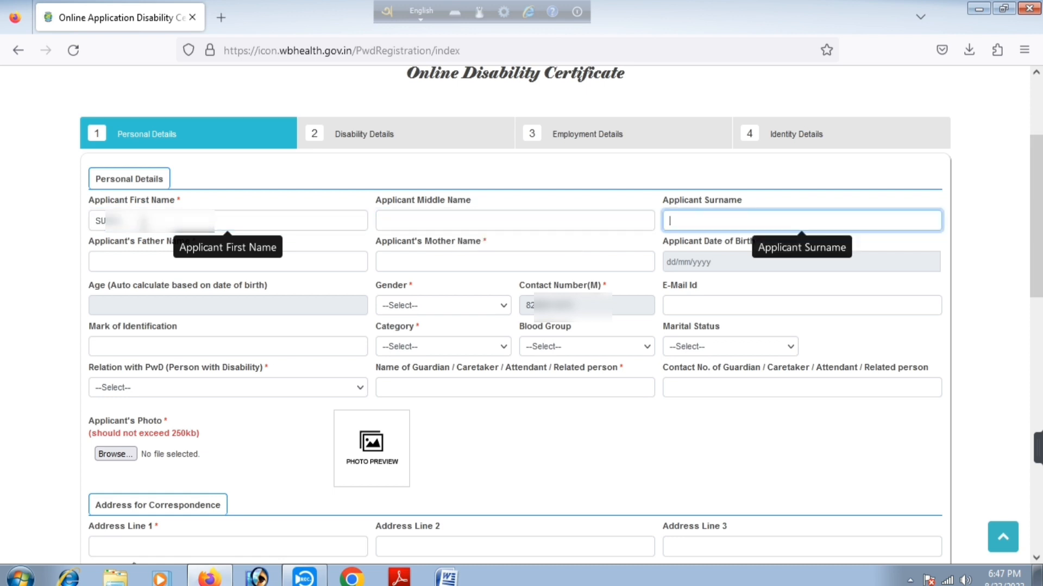
text(AN)
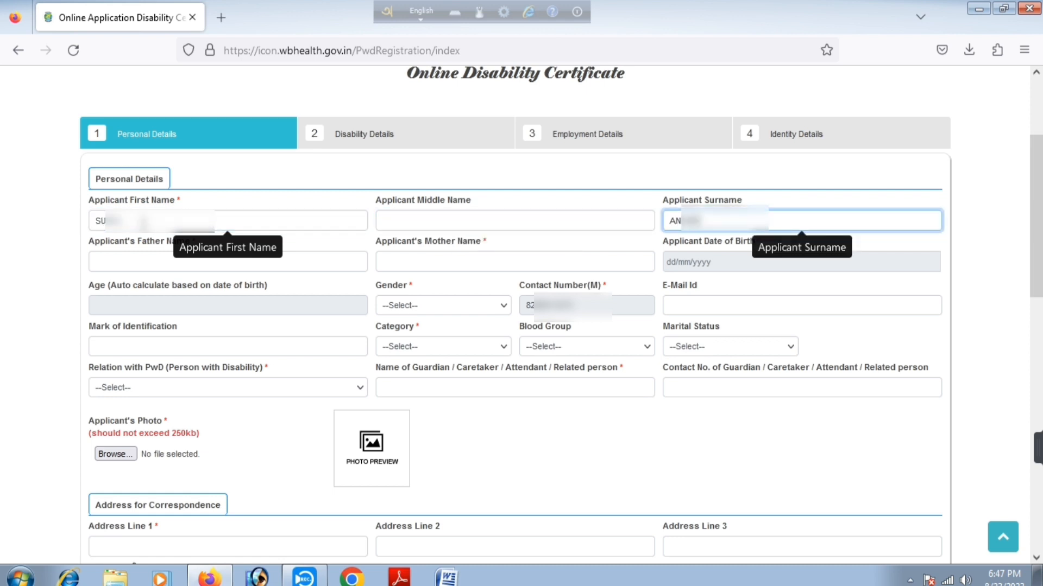
click(147, 266)
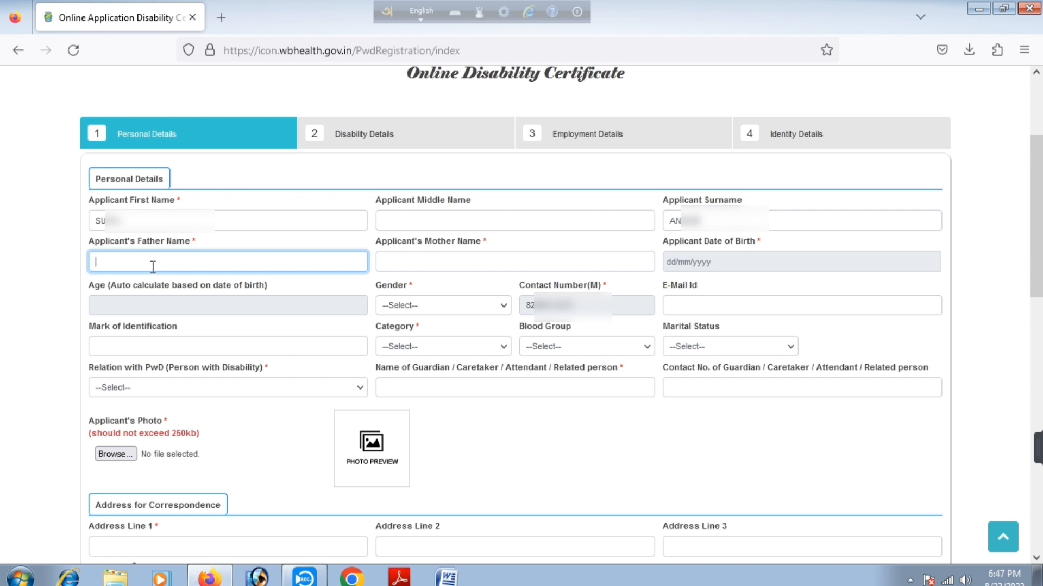
text(SA)
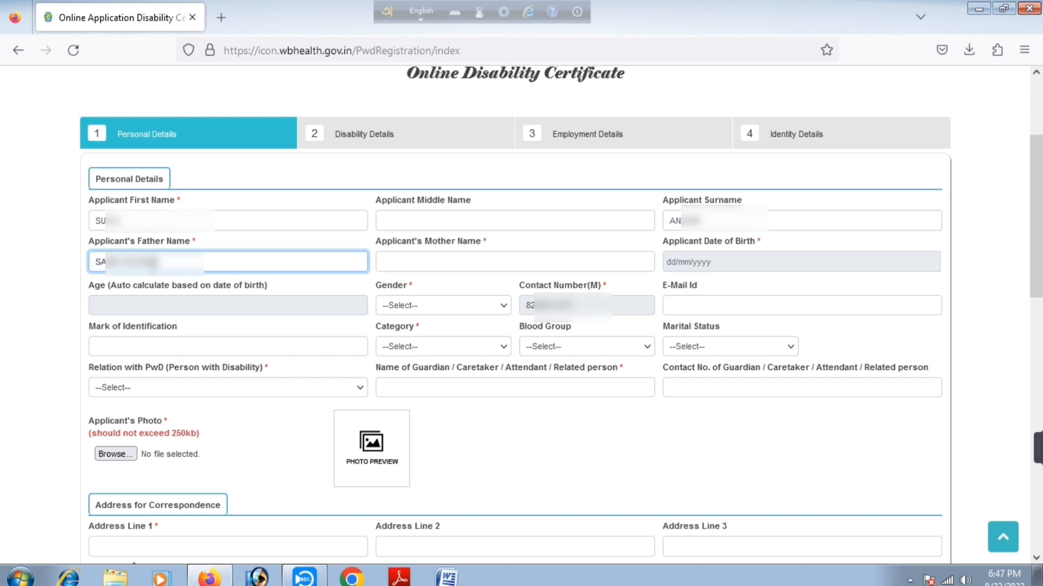
key(Tab)
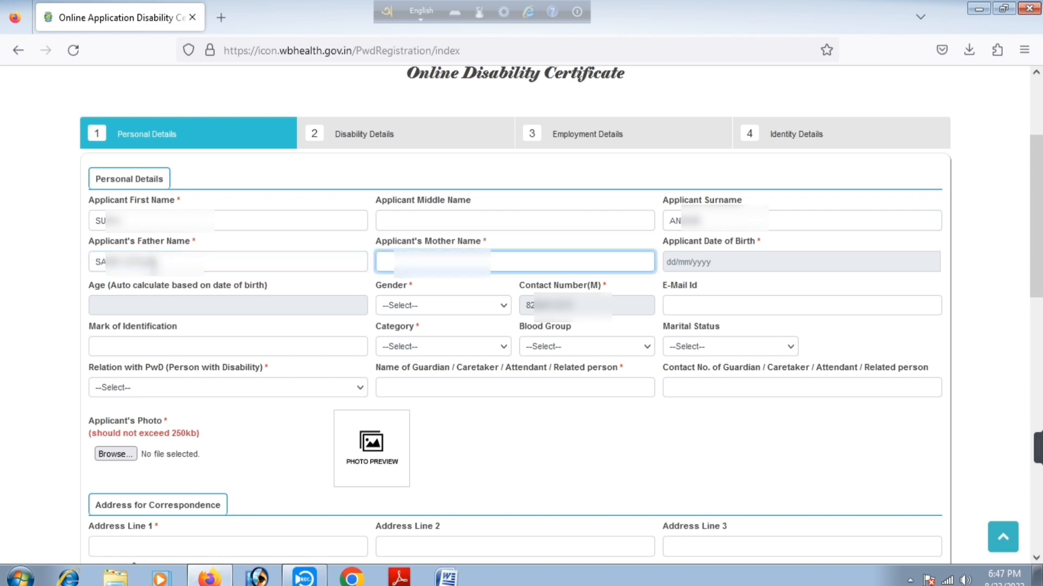
text(TA)
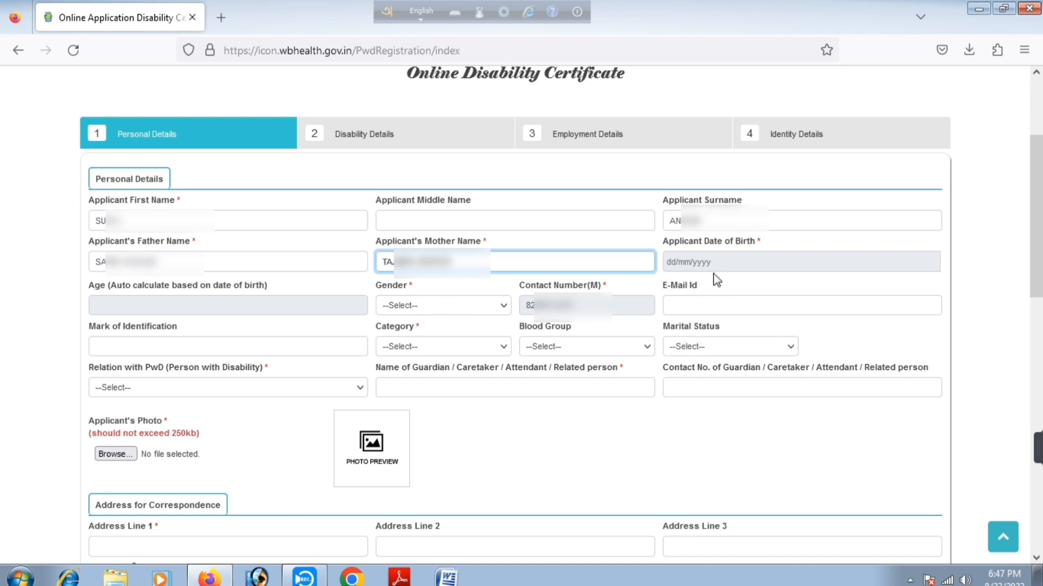
- Set the date of birth to 2 June 2004, giving age 19 years 2 months
click(691, 257)
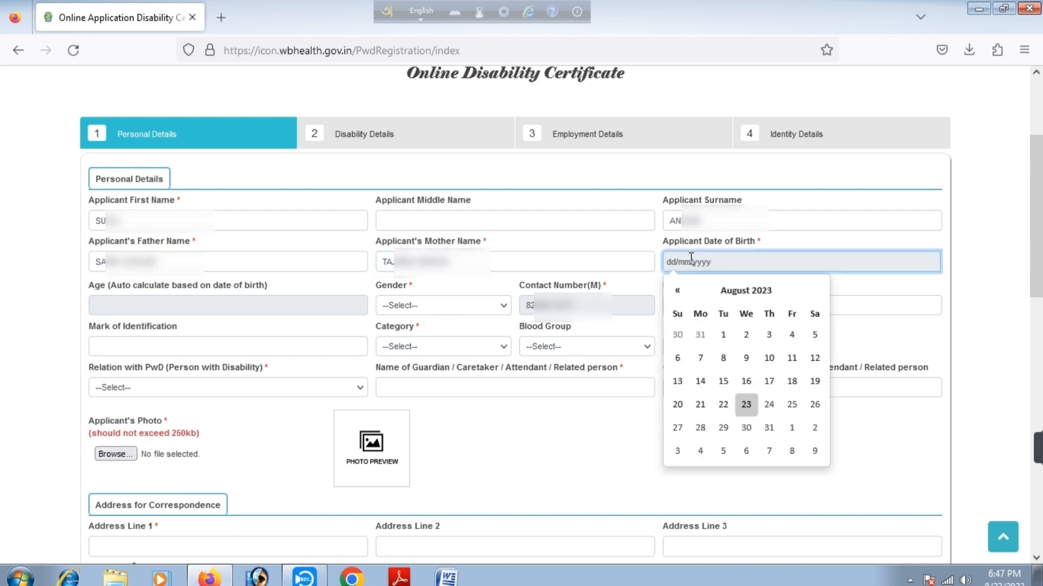
click(748, 293)
click(746, 293)
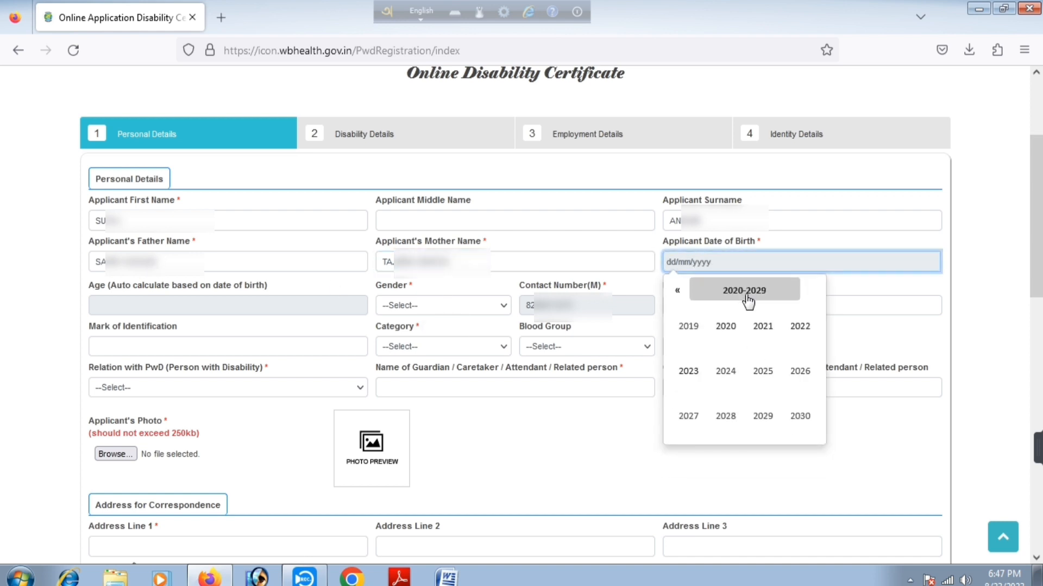
click(677, 293)
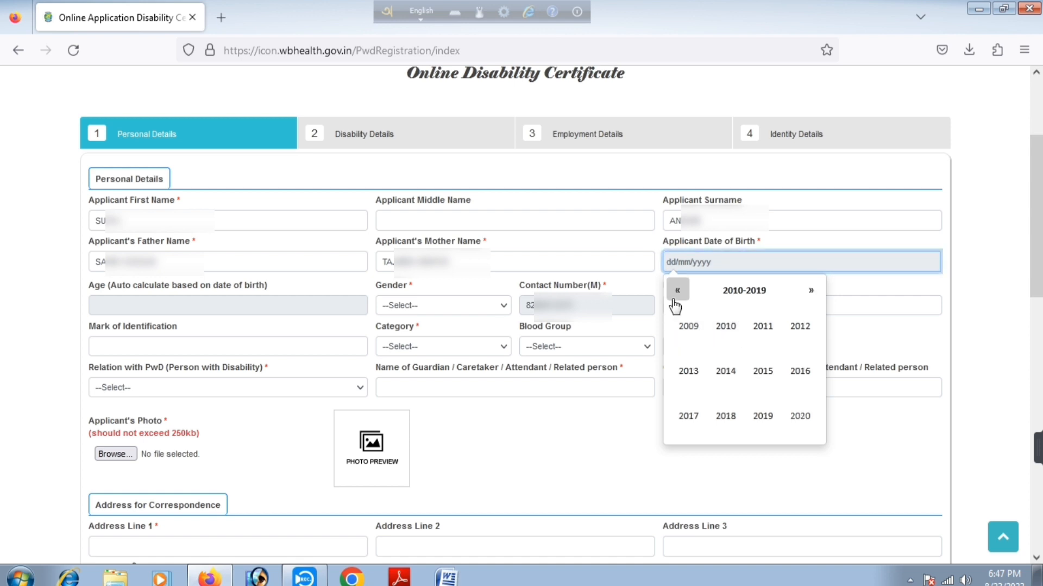
click(676, 296)
click(722, 386)
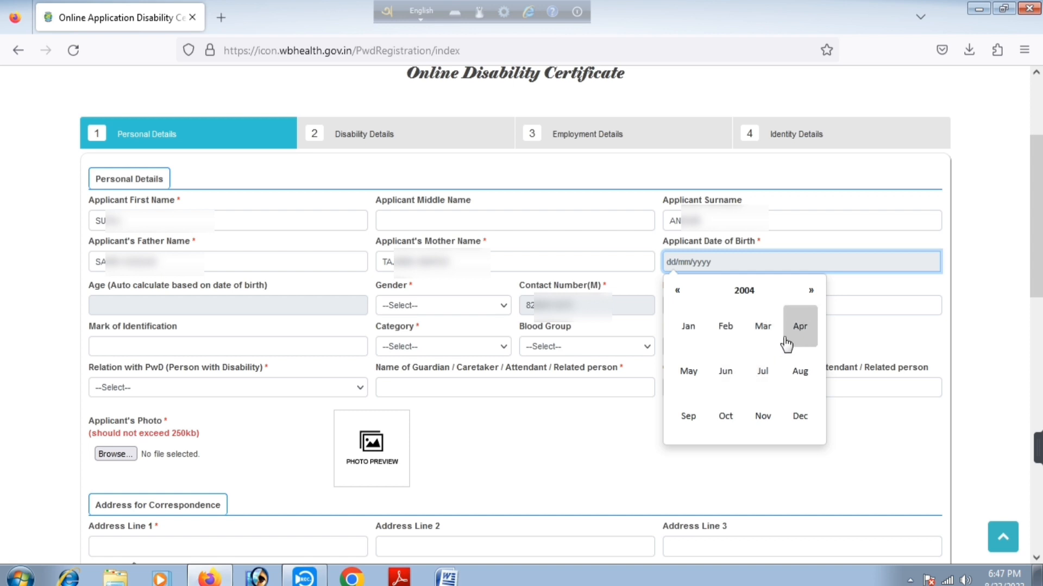
click(722, 381)
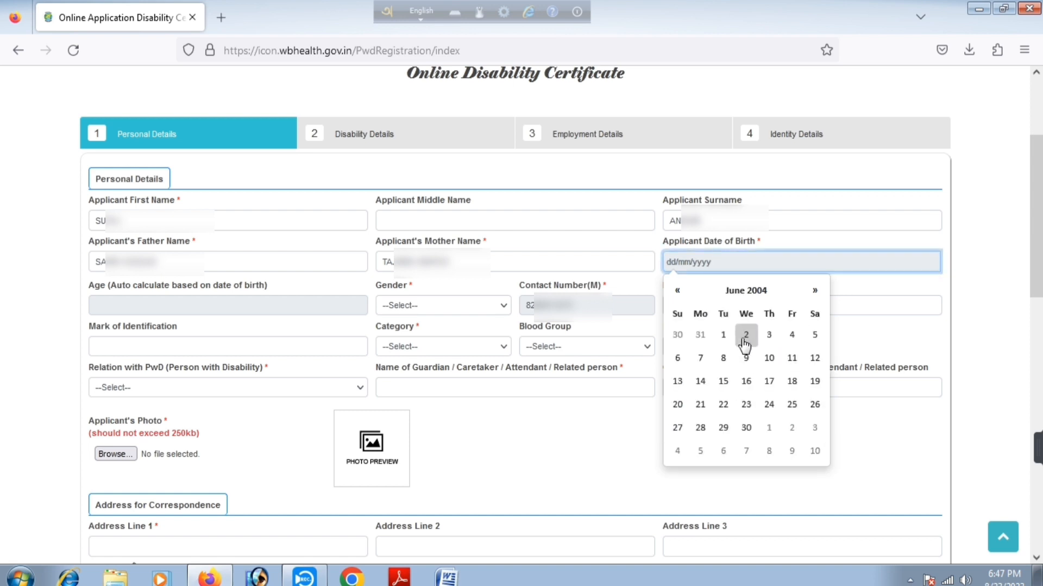
click(745, 336)
click(432, 311)
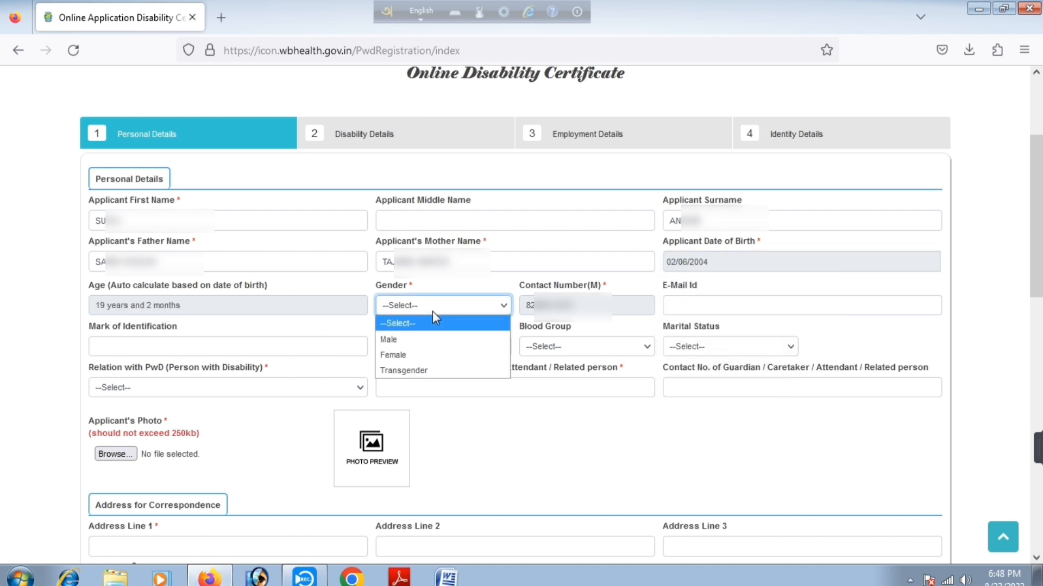
- Set gender Male, category General, blood group AB+ and marital status Unmarried
click(389, 341)
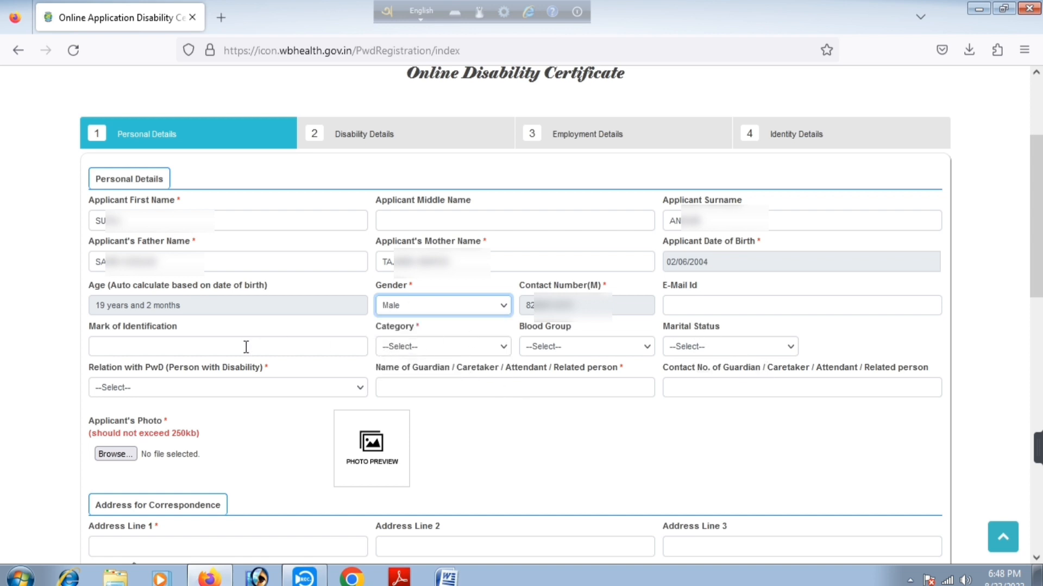
click(409, 347)
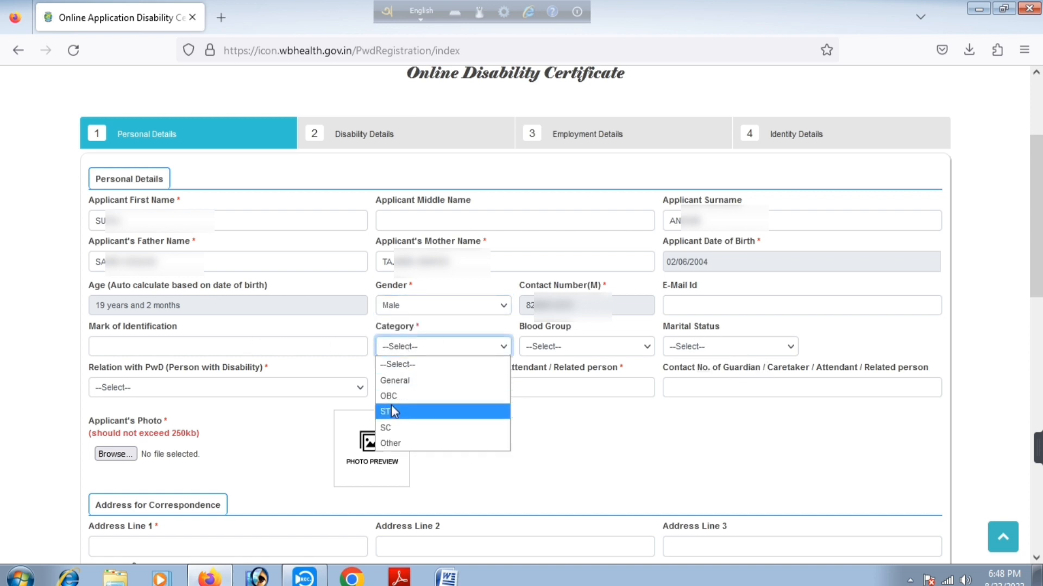
click(419, 382)
click(558, 350)
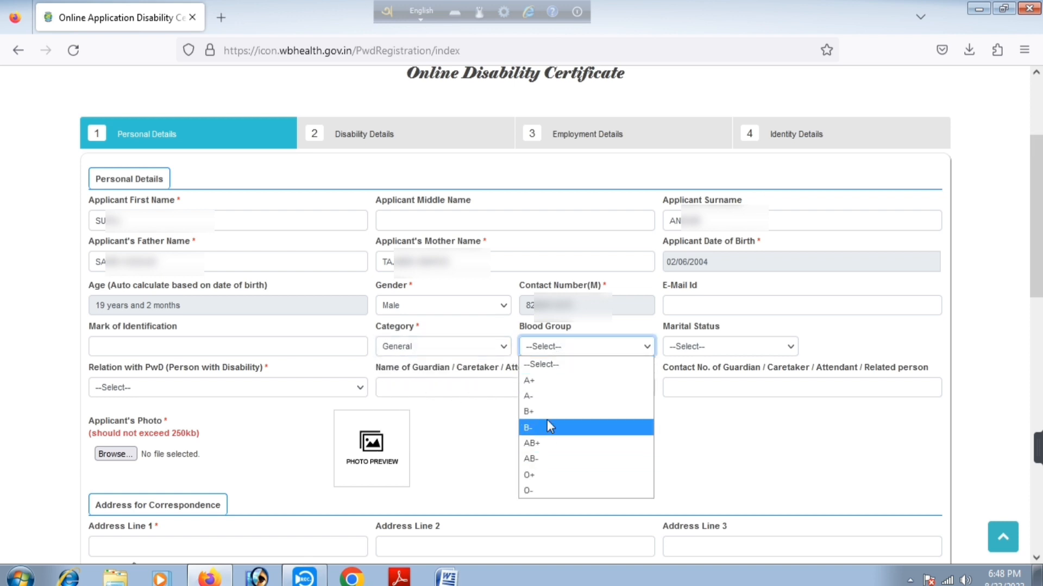
click(536, 445)
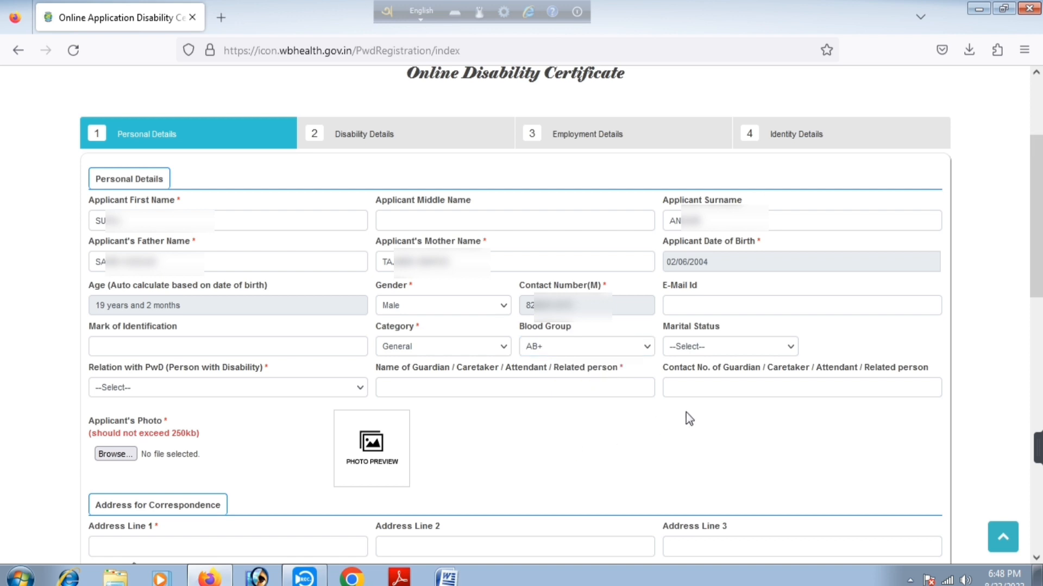
click(735, 347)
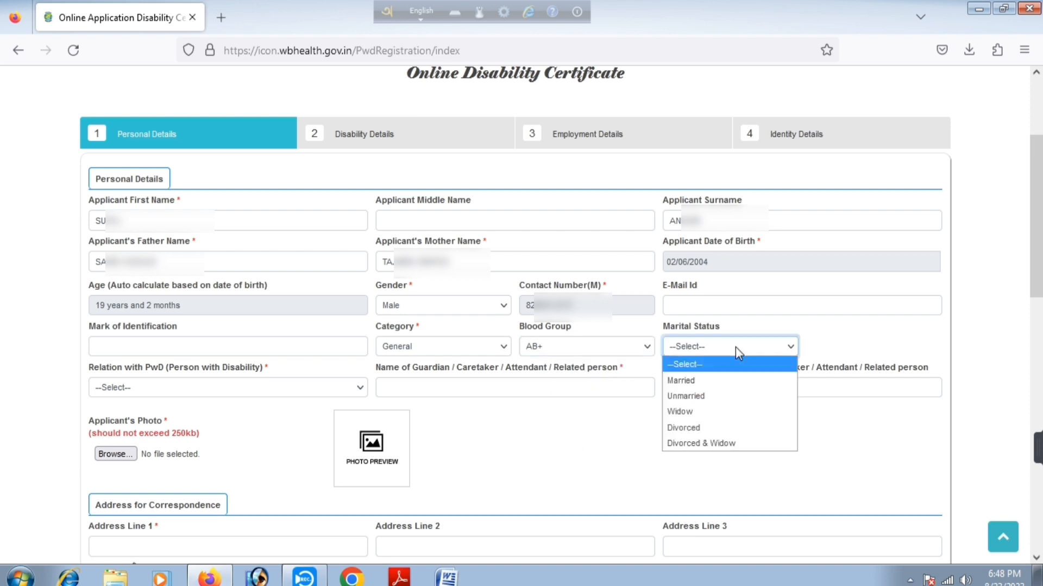
click(692, 398)
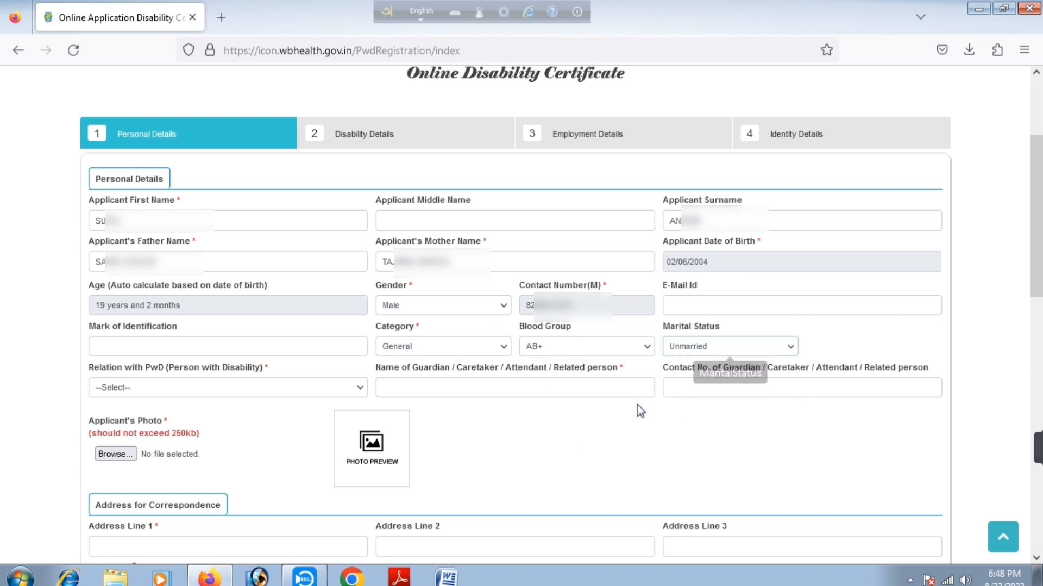
- Set relation with PwD to Self and enter the guardian's contact number
click(203, 388)
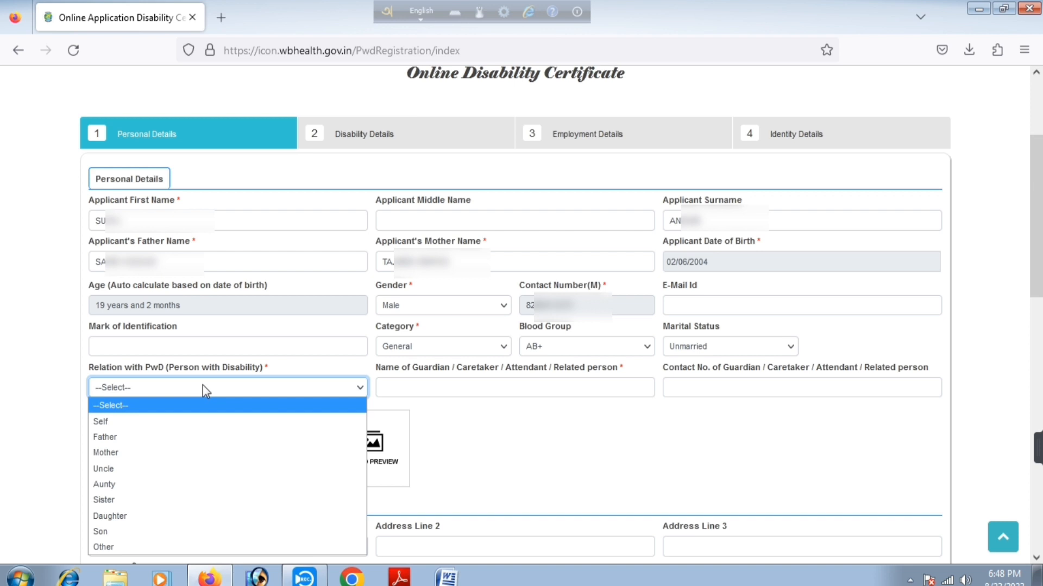
click(171, 419)
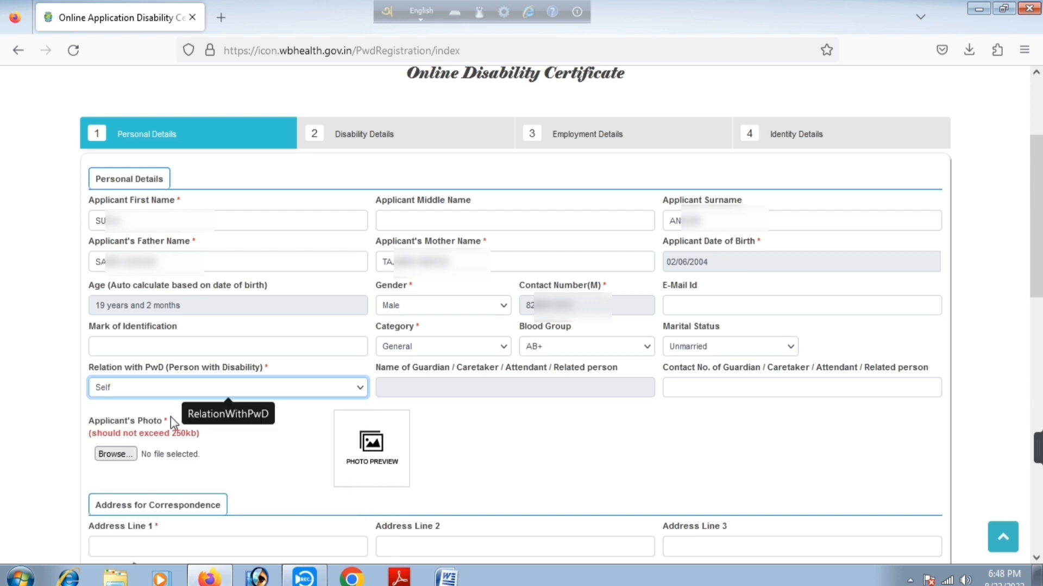
click(443, 394)
click(667, 389)
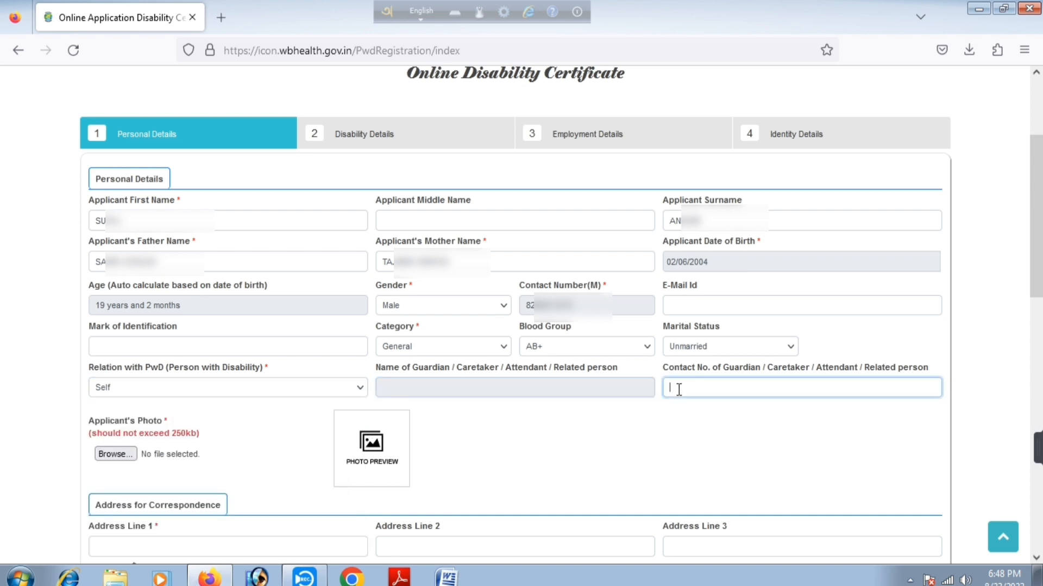
click(538, 386)
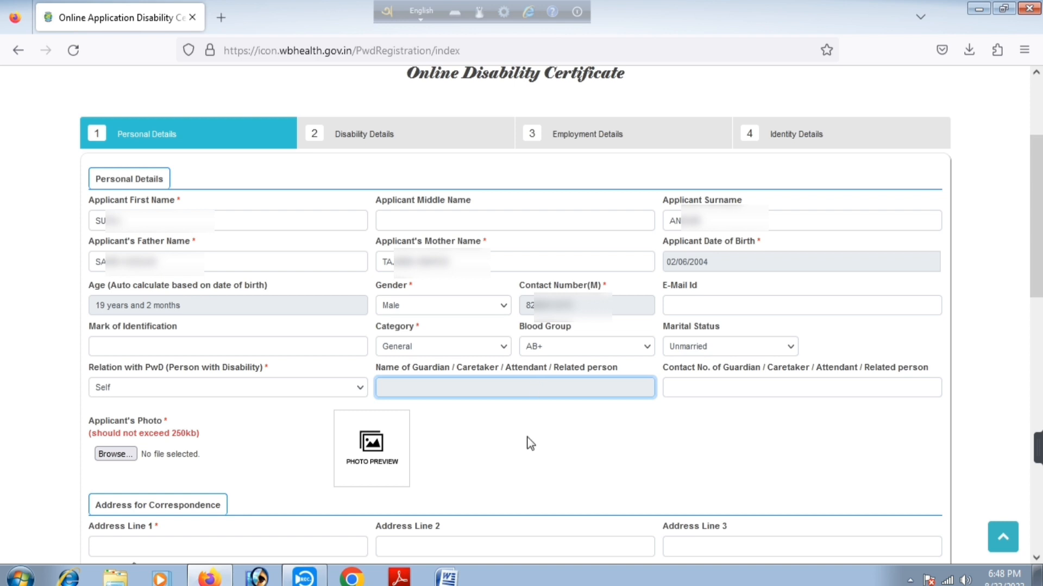
click(725, 386)
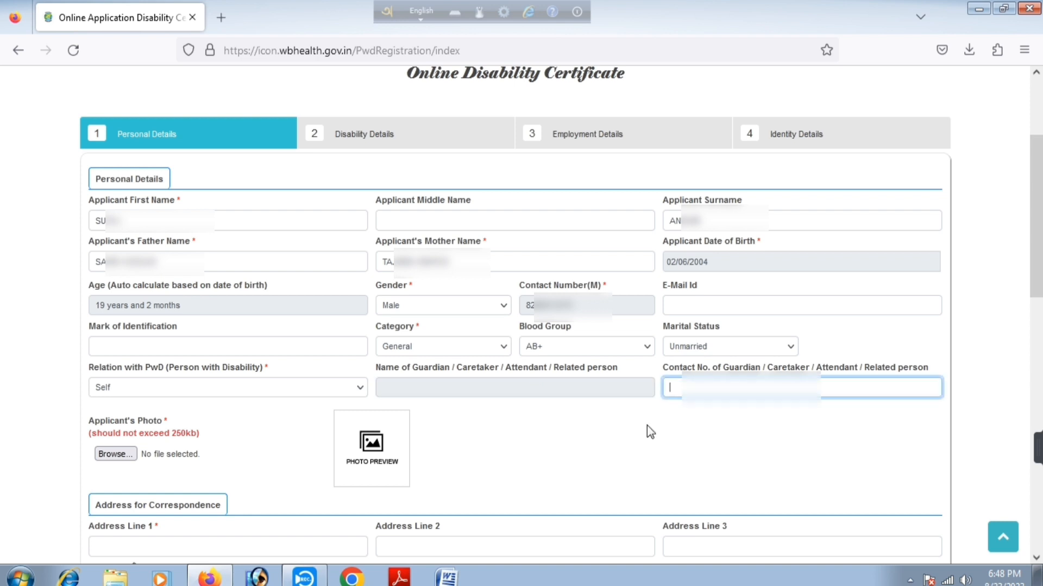
text(825)
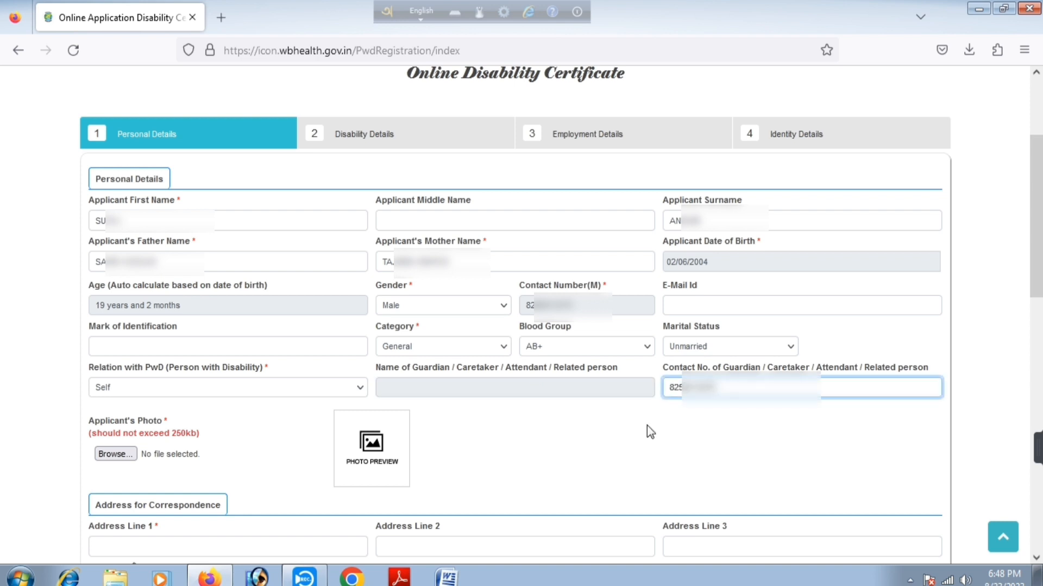
click(646, 425)
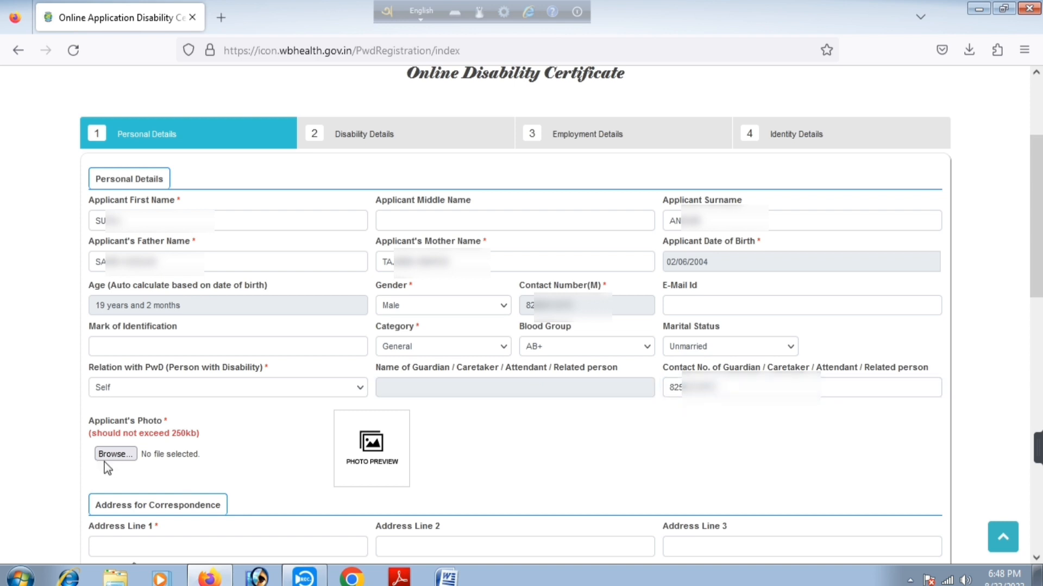
- Upload PHOTO.jpg as the applicant's photo
click(114, 454)
click(752, 296)
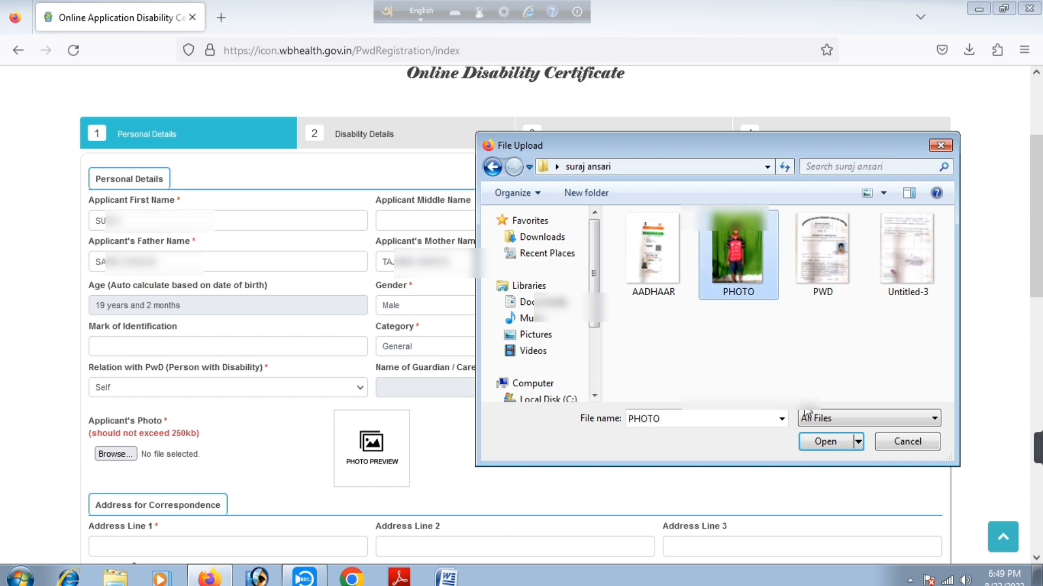
click(809, 438)
scroll(689, 462, down, 5)
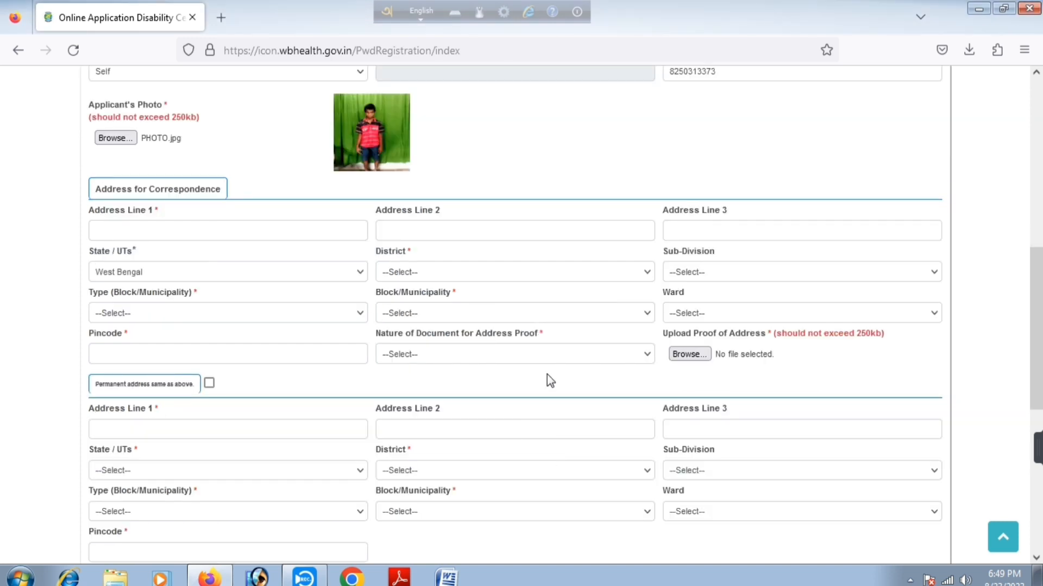
click(178, 231)
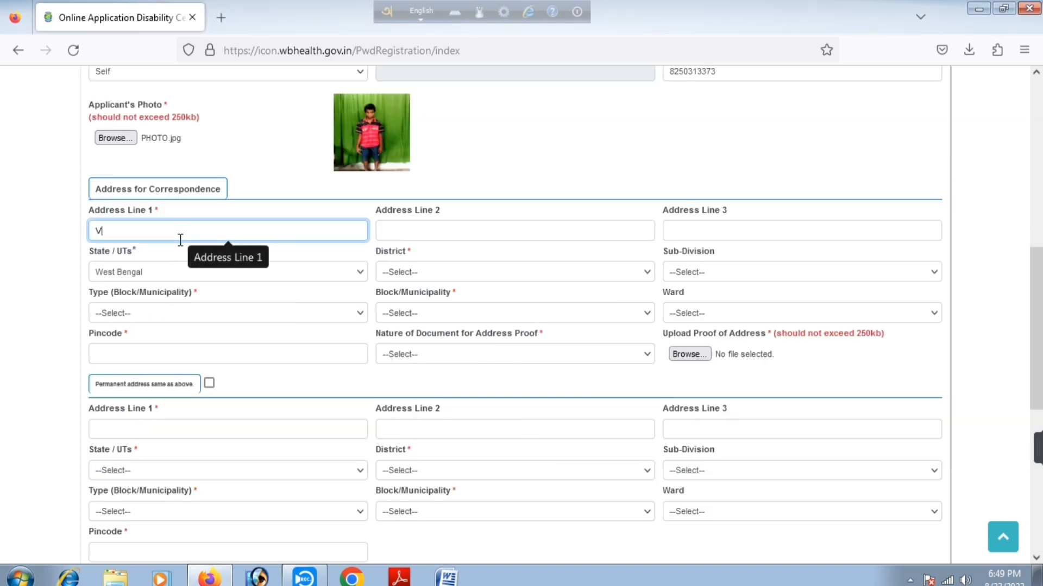
- Enter the first address line, then choose district Murshidabad and sub-division Jangipur
text(VIL)
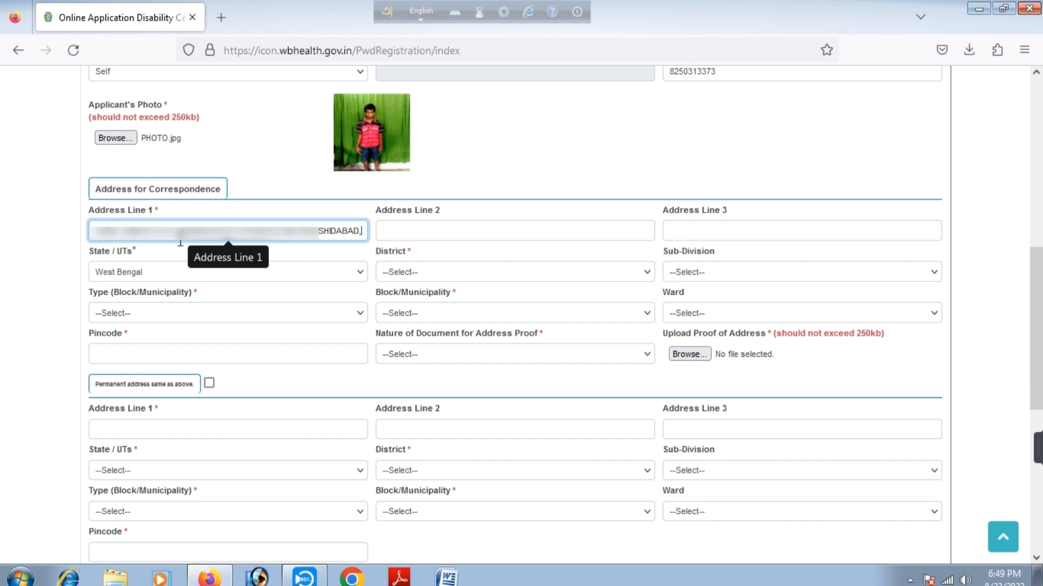
text(PIN-742202)
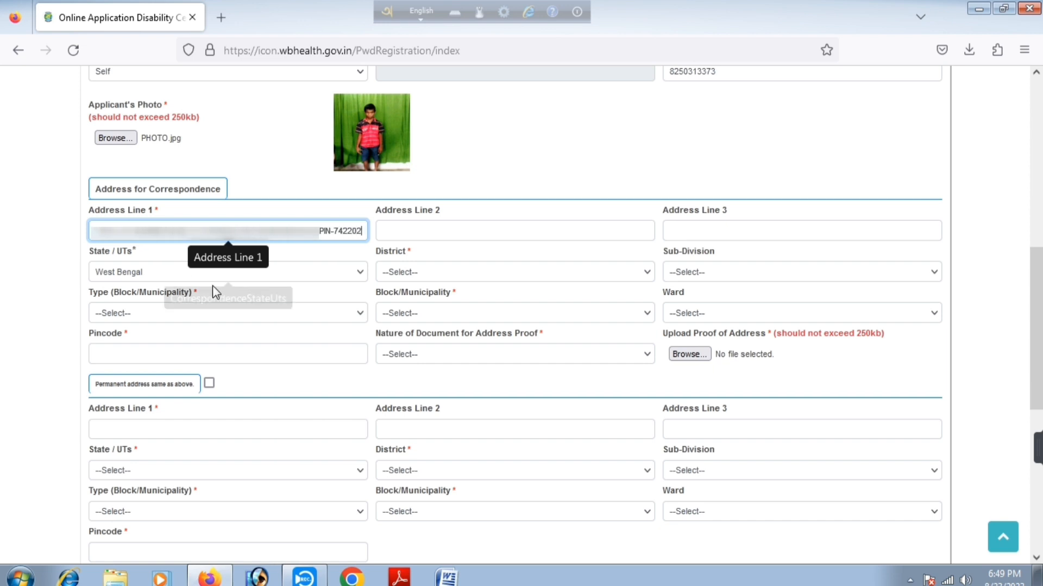
click(355, 289)
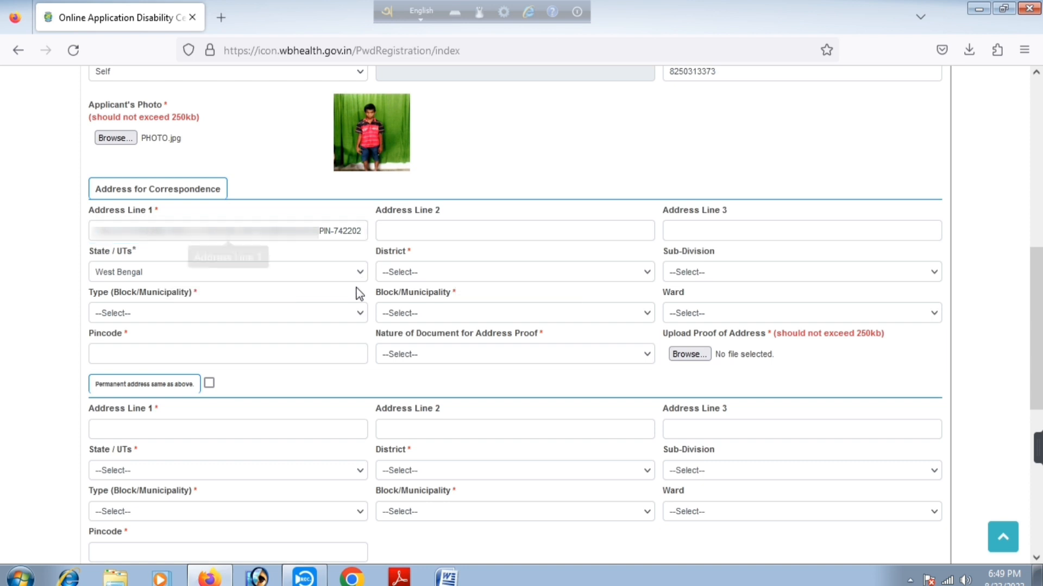
click(455, 272)
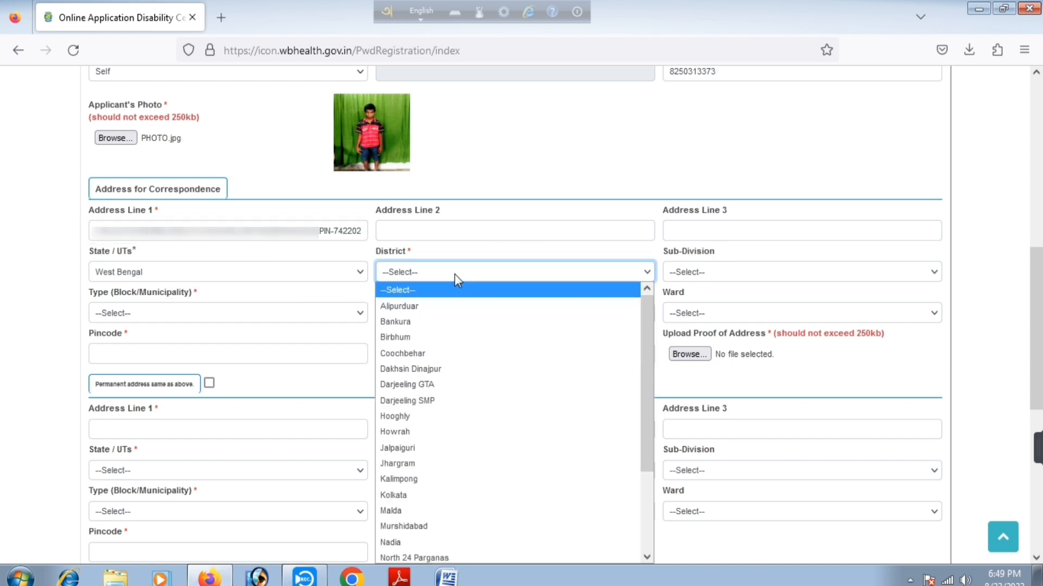
scroll(408, 467, down, 3)
click(421, 414)
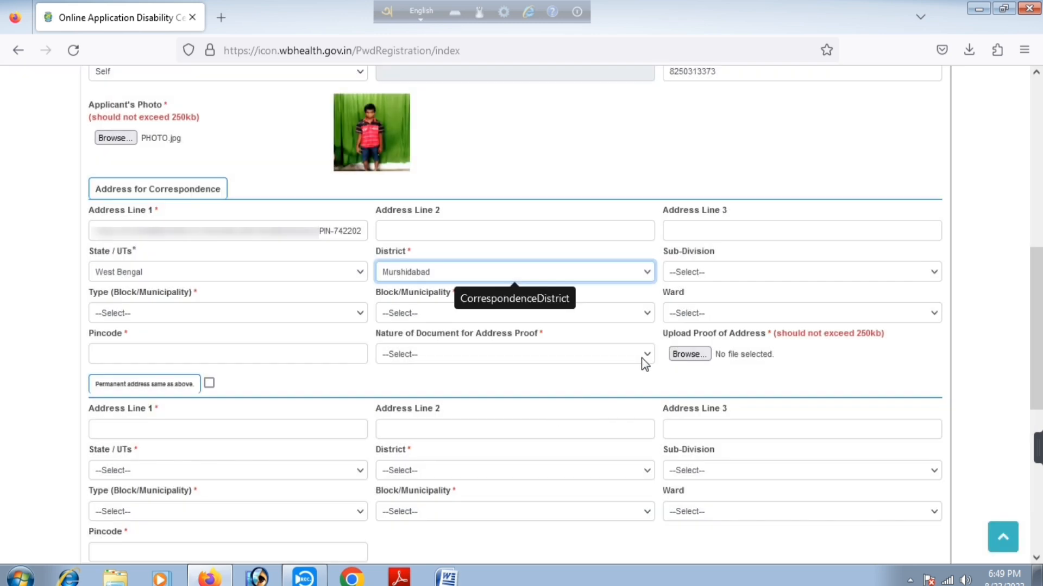
click(700, 273)
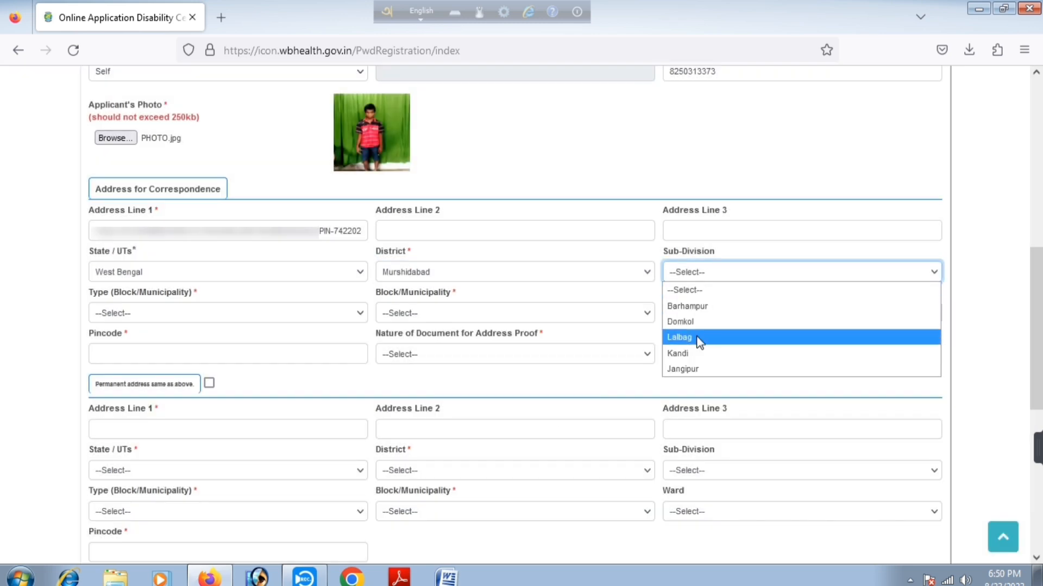
click(690, 370)
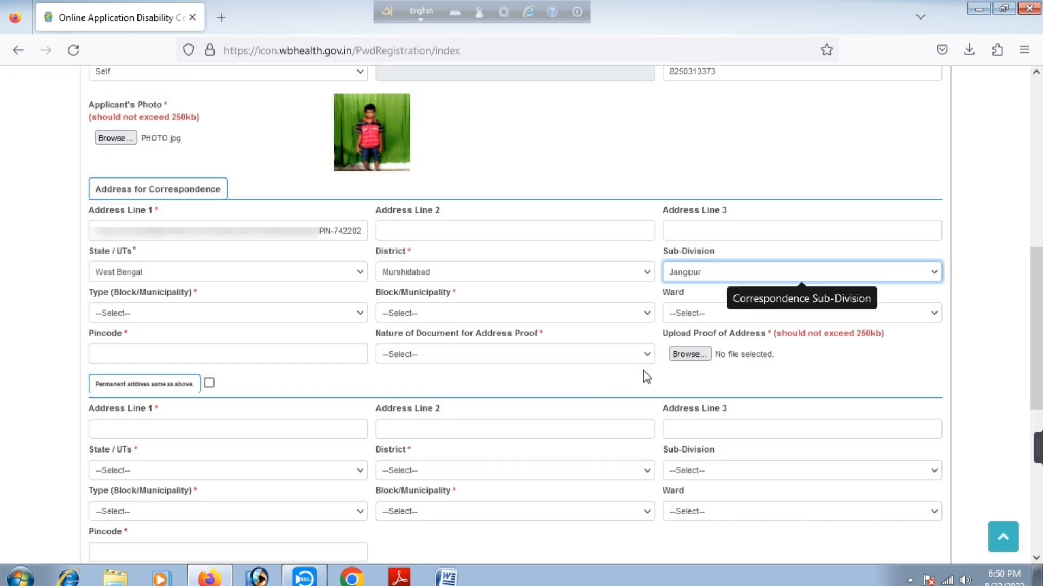
- Choose area type Block and block Farakka, leaving the ward unset
click(255, 313)
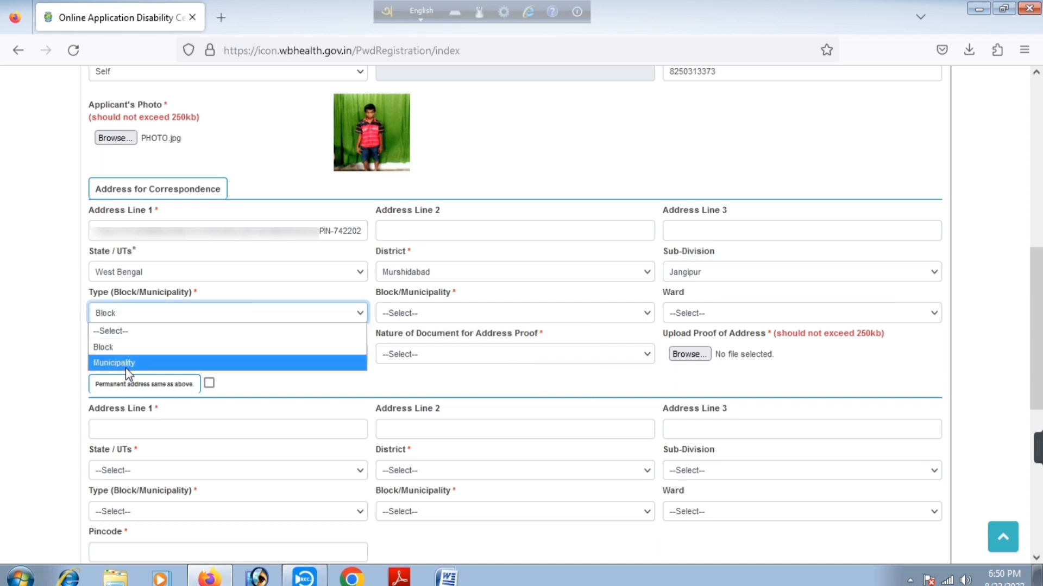
click(132, 347)
click(454, 314)
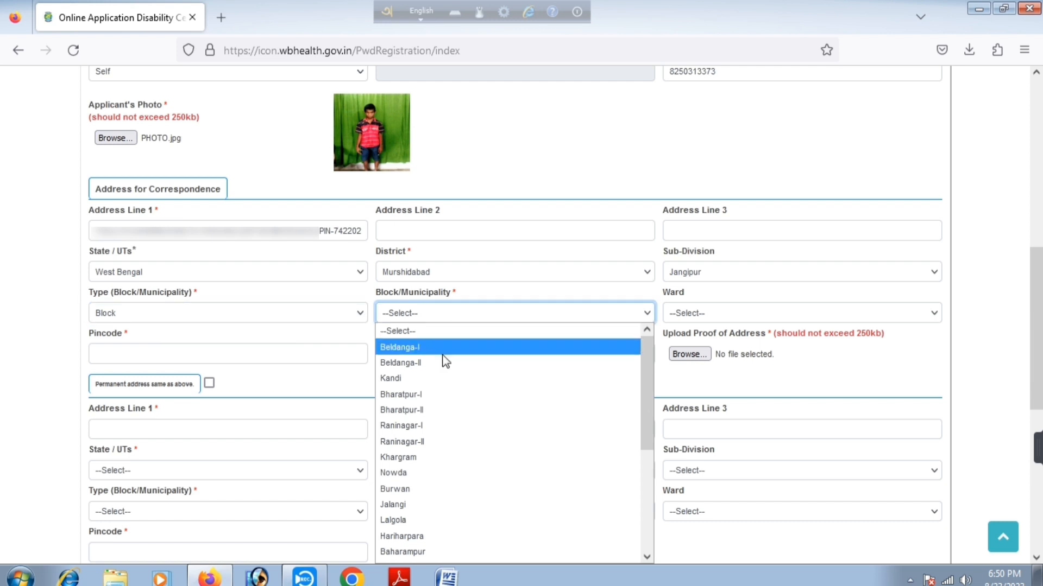
scroll(413, 391, down, 4)
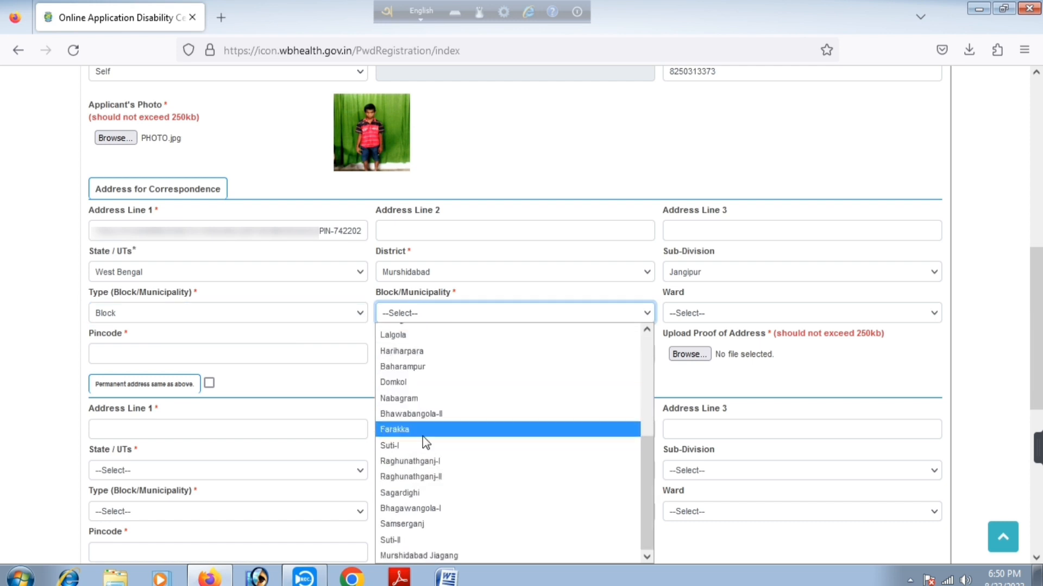
click(435, 430)
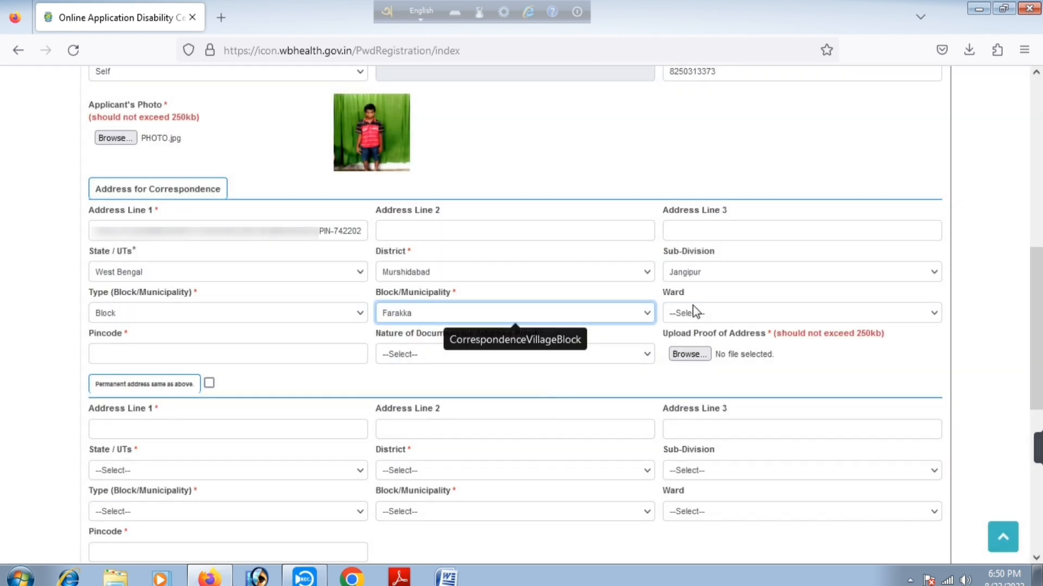
click(692, 312)
click(692, 309)
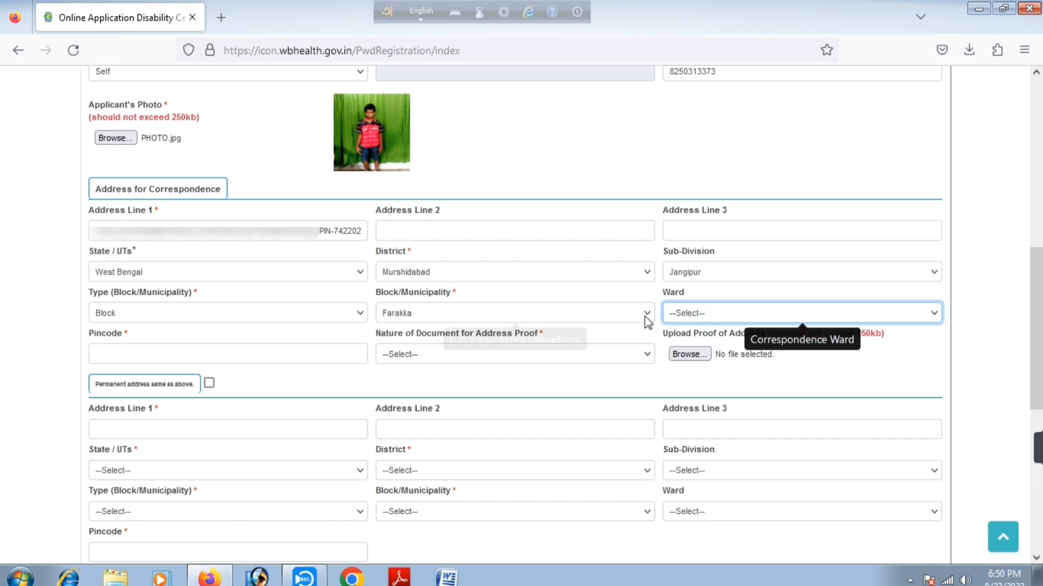
- Fill in the pincode and choose Aadhaar card as the address proof document
click(227, 348)
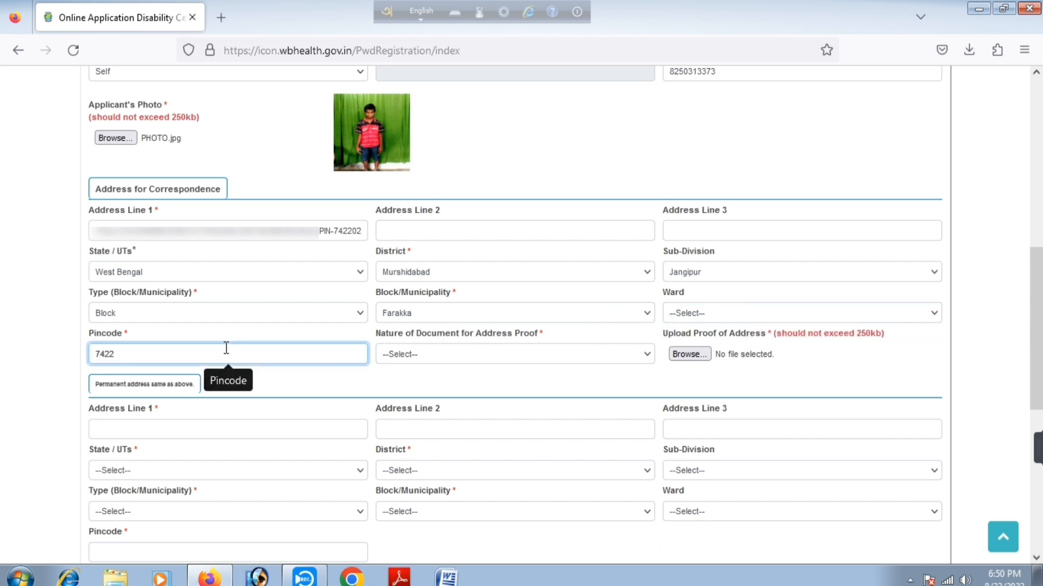
click(451, 353)
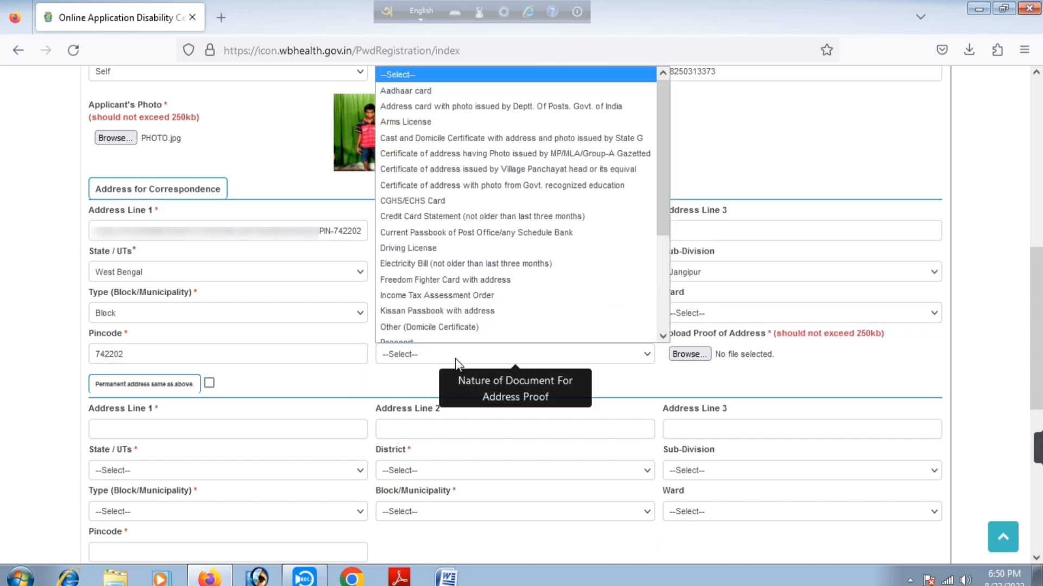
click(412, 92)
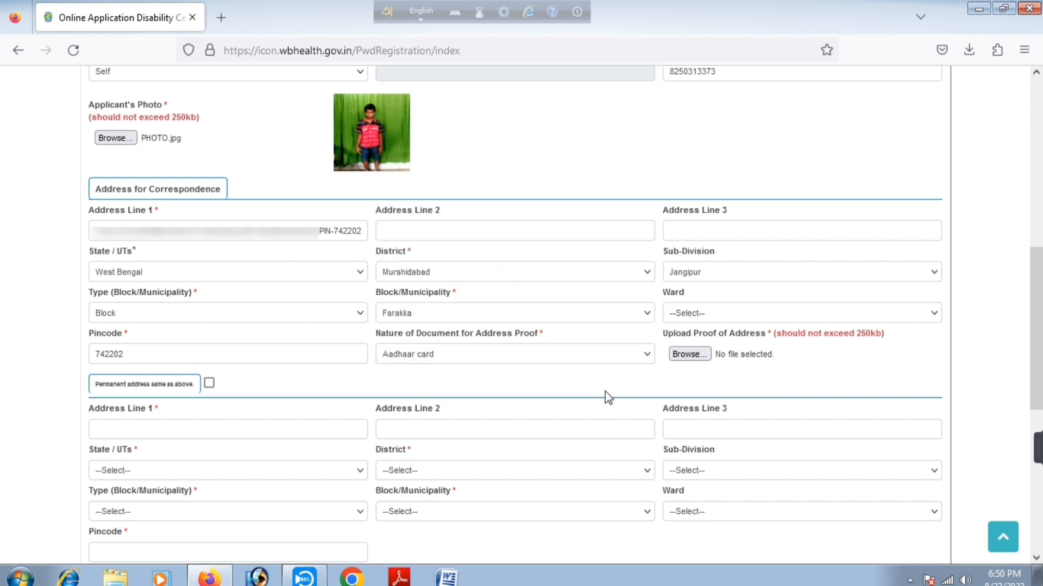
click(679, 354)
- Attach AADHAAR.jpg as address proof and copy the correspondence address as permanent address
click(653, 266)
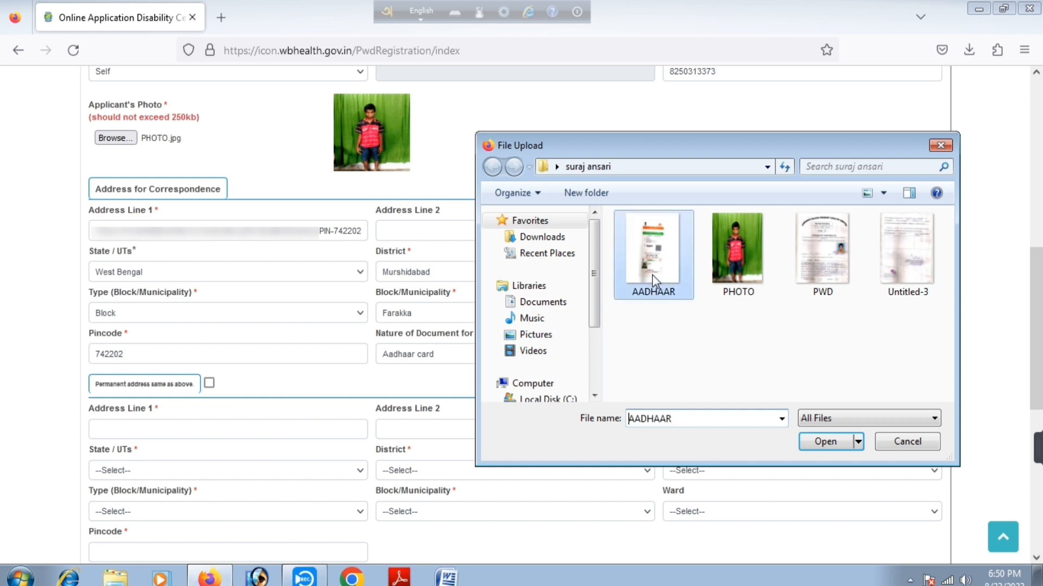
click(820, 441)
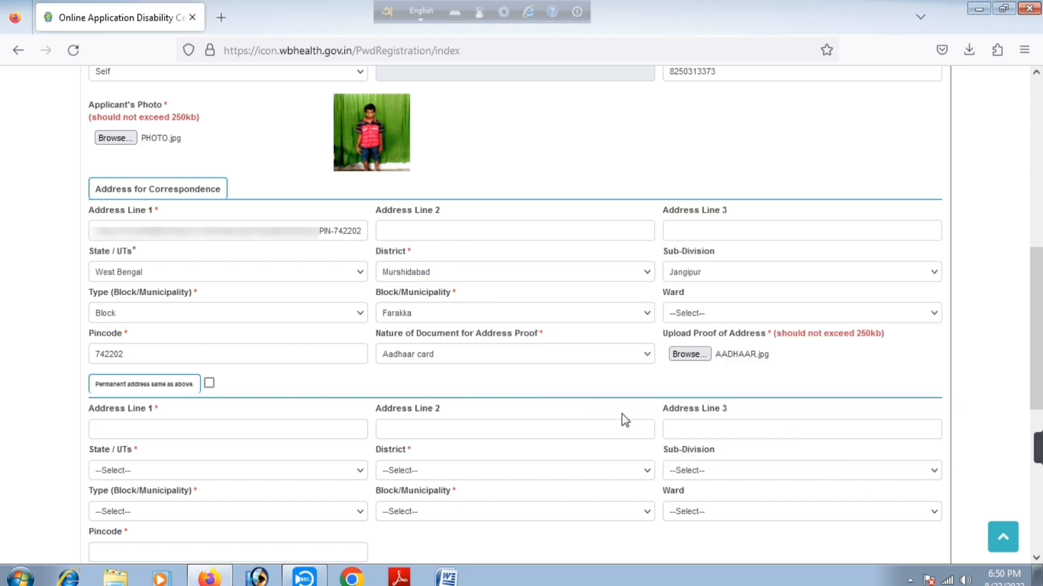
scroll(603, 398, down, 3)
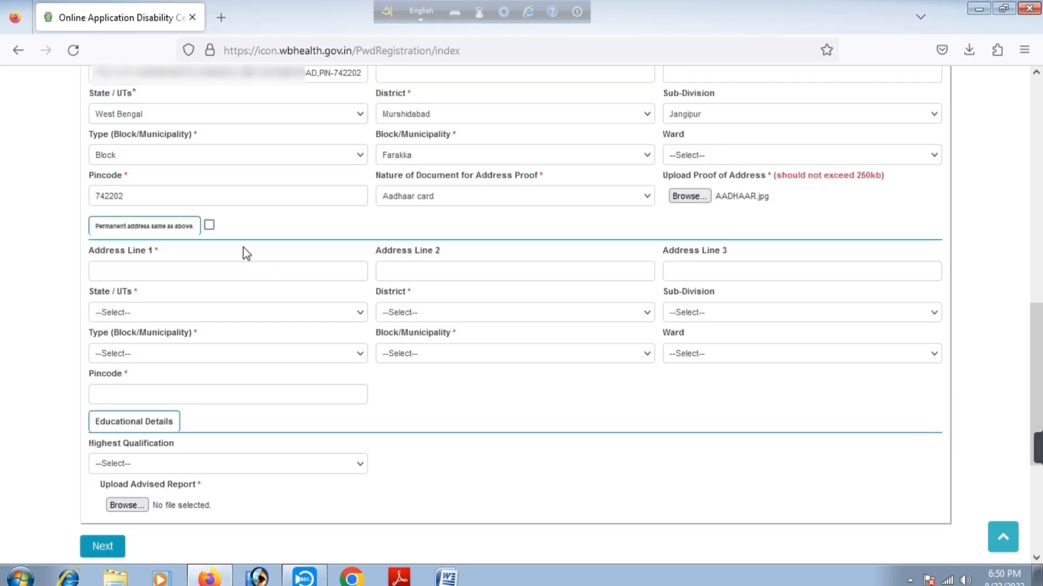
click(208, 226)
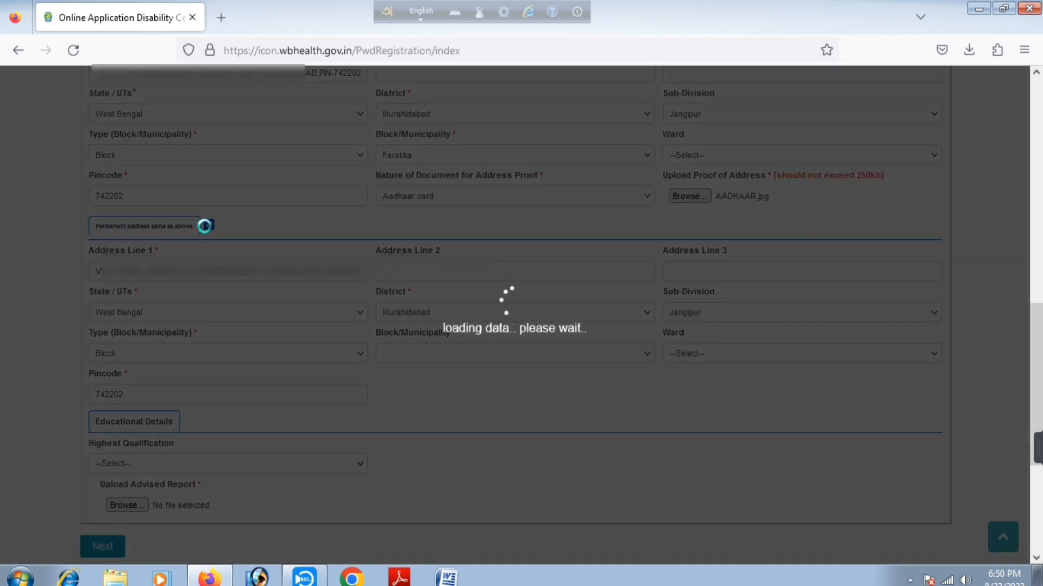
- Set highest qualification to Illiterate and attach PWD.jpg as the advised report
scroll(302, 390, down, 2)
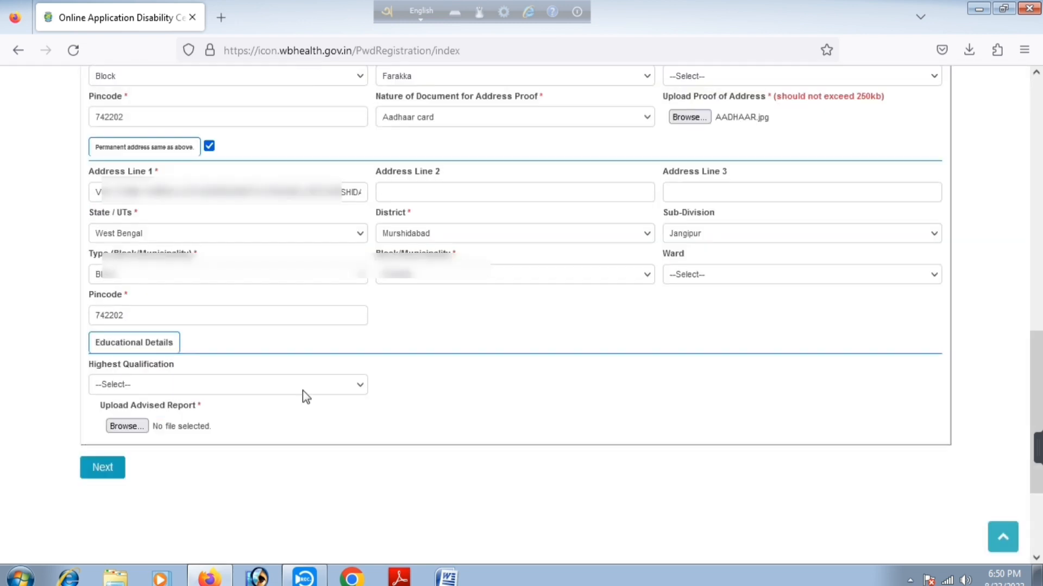
click(168, 384)
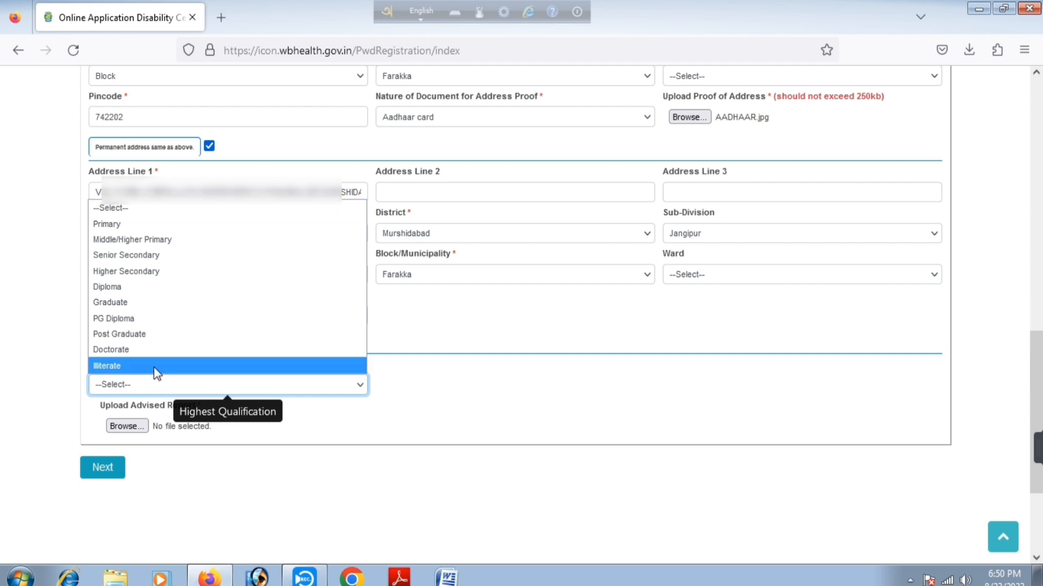
click(157, 366)
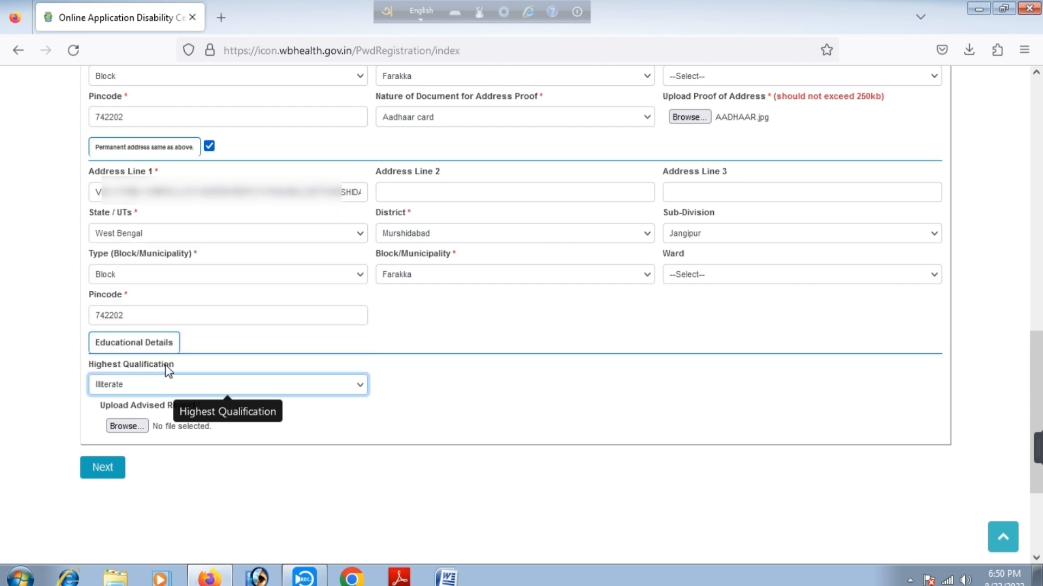
click(127, 426)
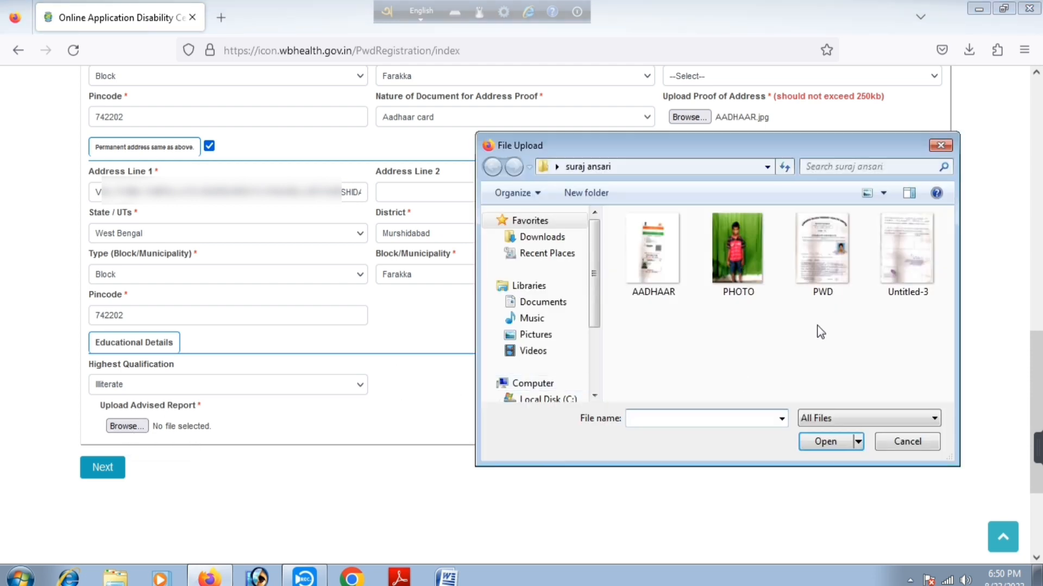
click(828, 291)
click(825, 442)
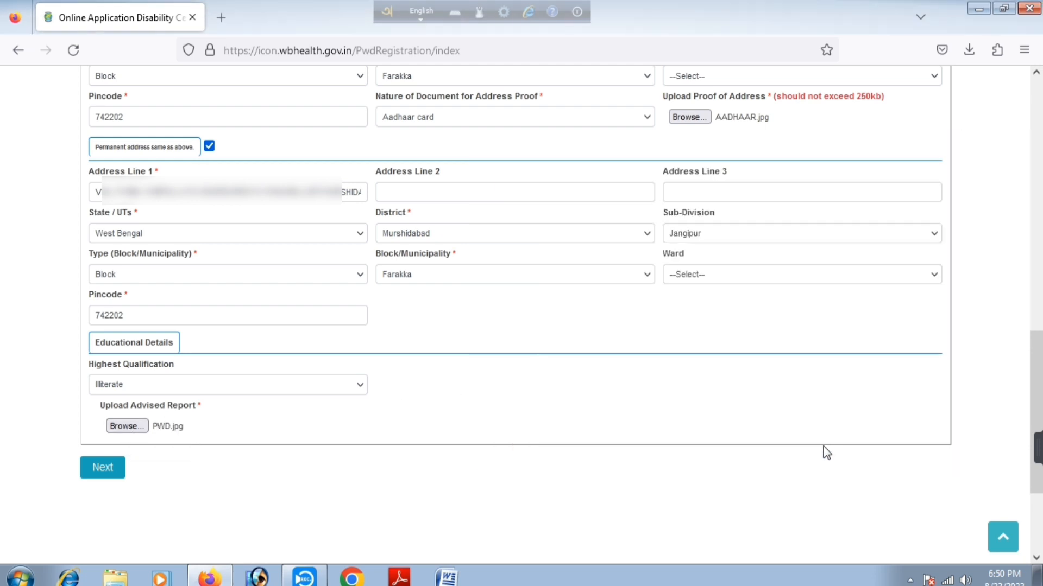
- Go to Disability Details and answer No to already holding a disability certificate
click(103, 468)
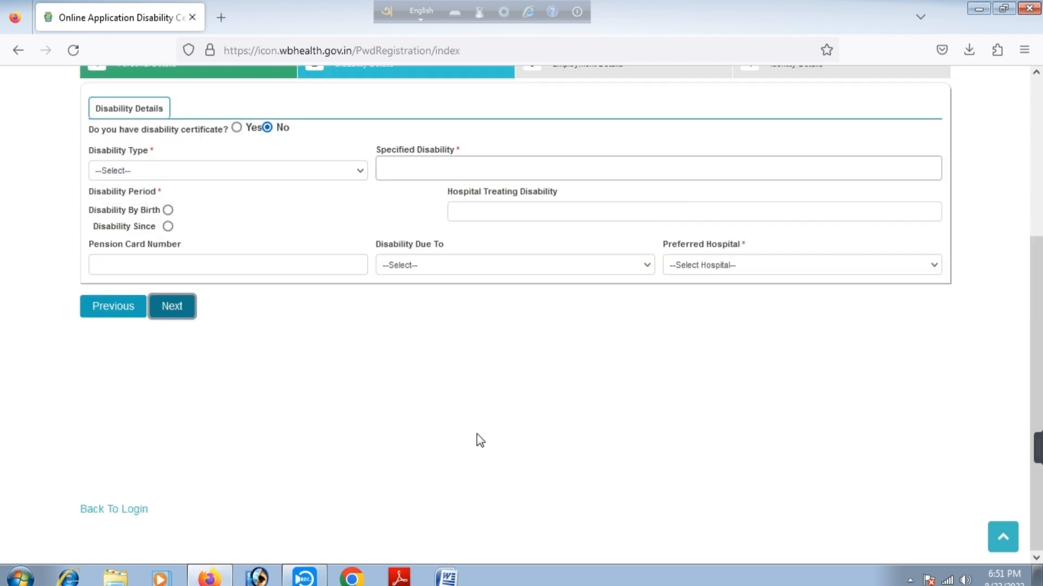
scroll(480, 440, up, 3)
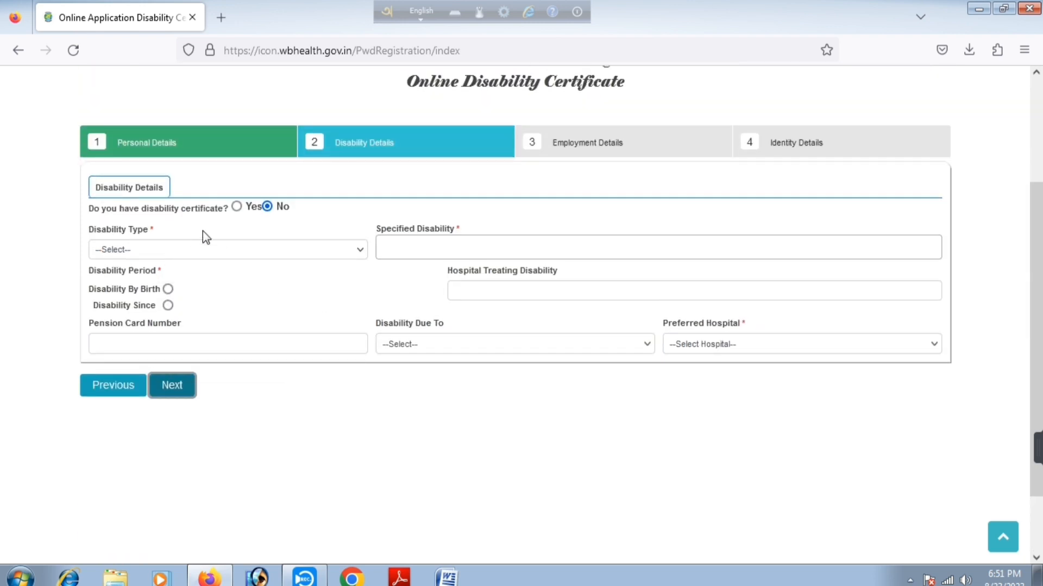
click(236, 207)
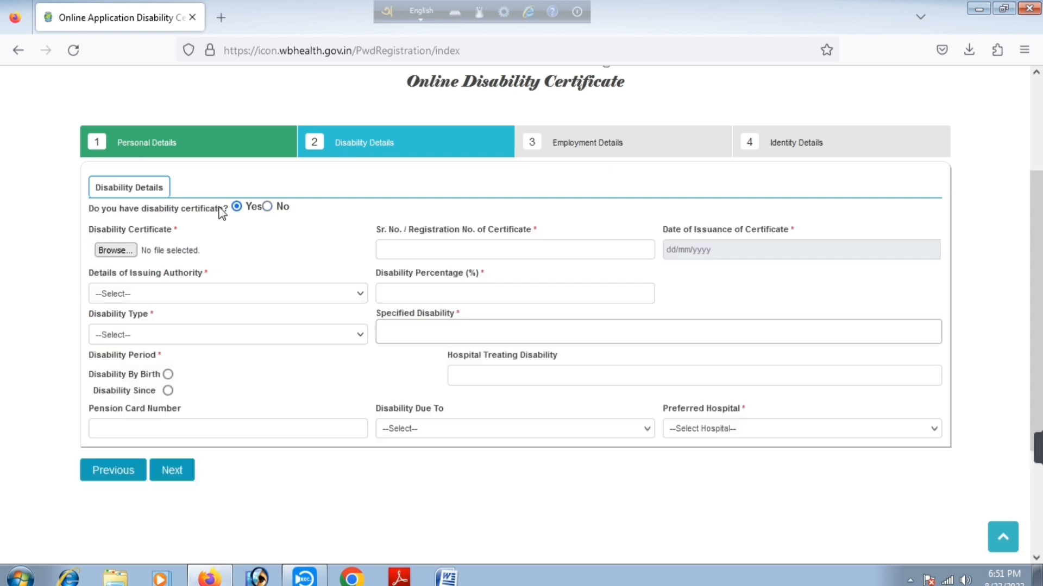
click(266, 206)
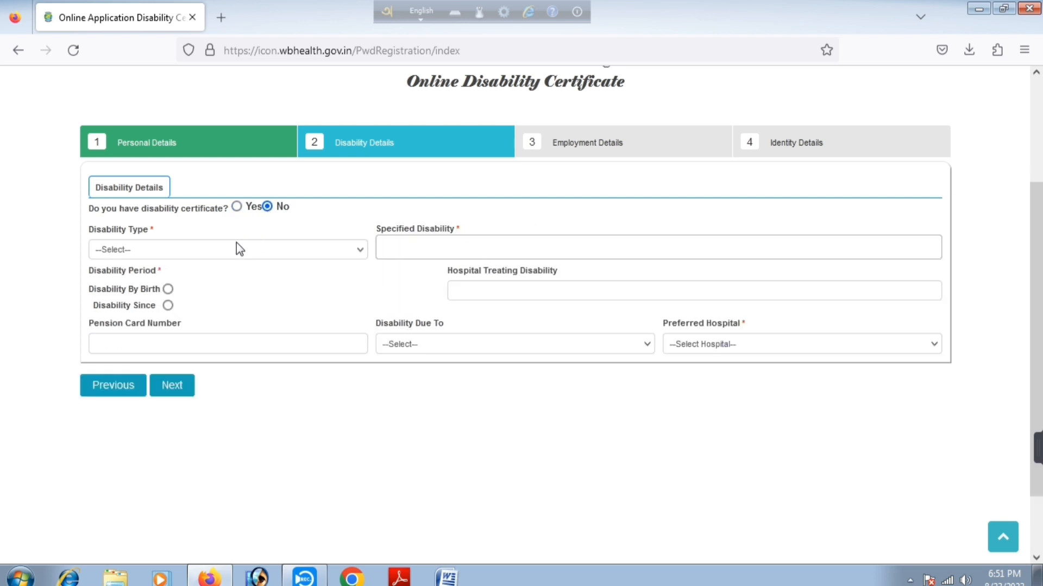
- Set disability type Locomotor Disabilities, specified disability Locomotor disability, present since birth
click(213, 256)
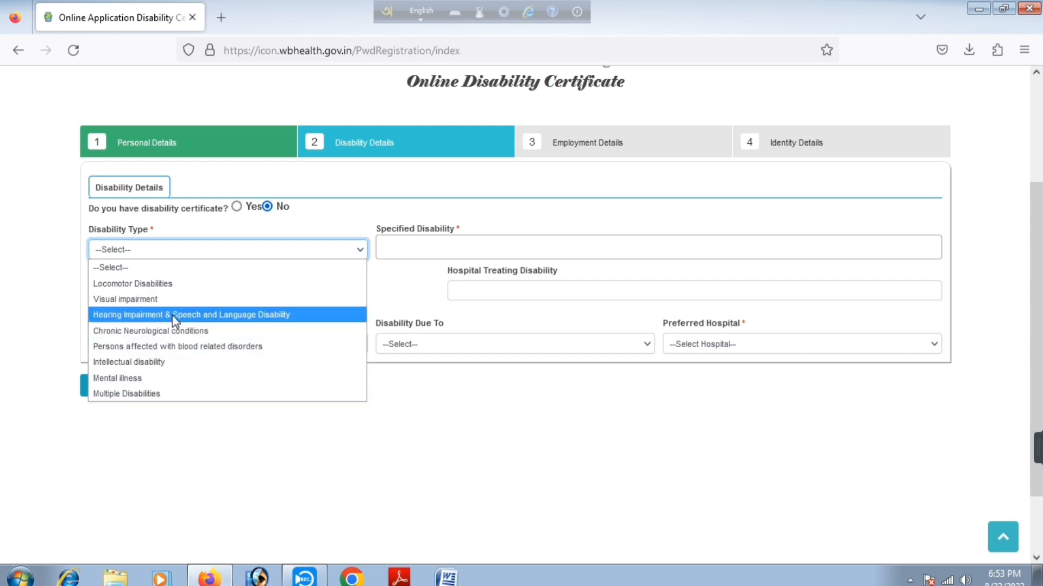
click(122, 287)
click(429, 253)
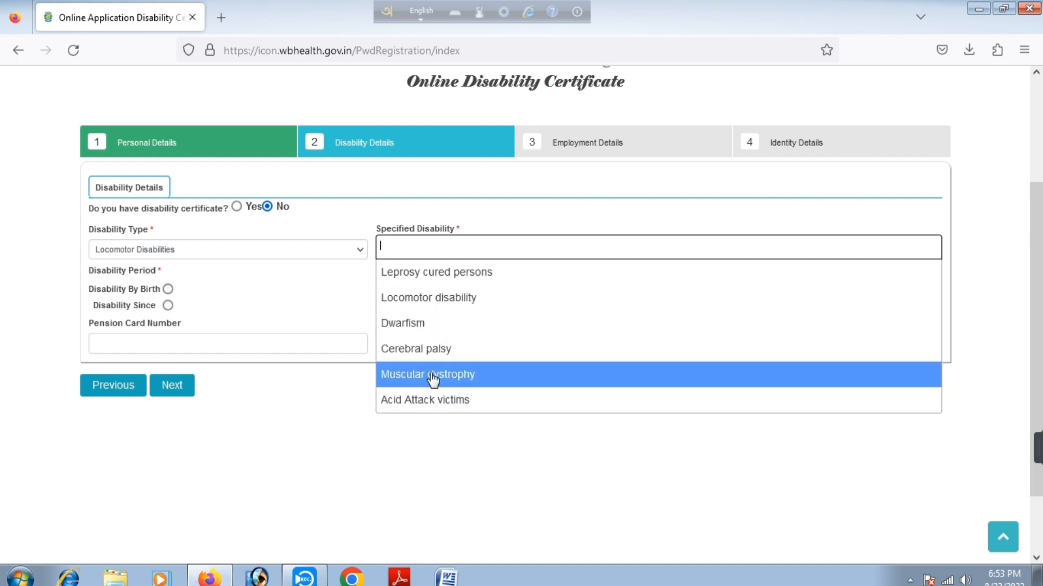
click(426, 300)
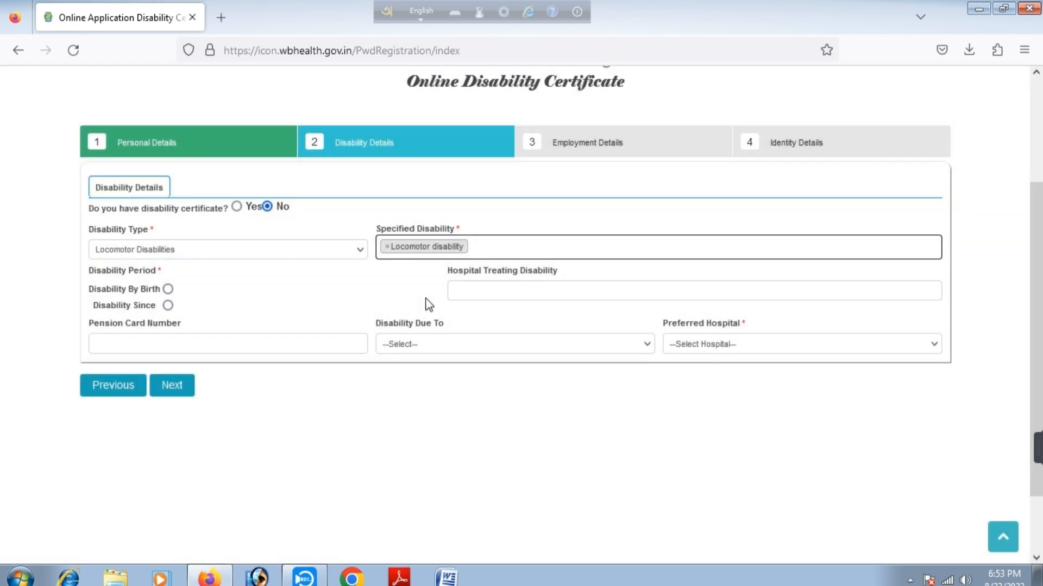
click(360, 289)
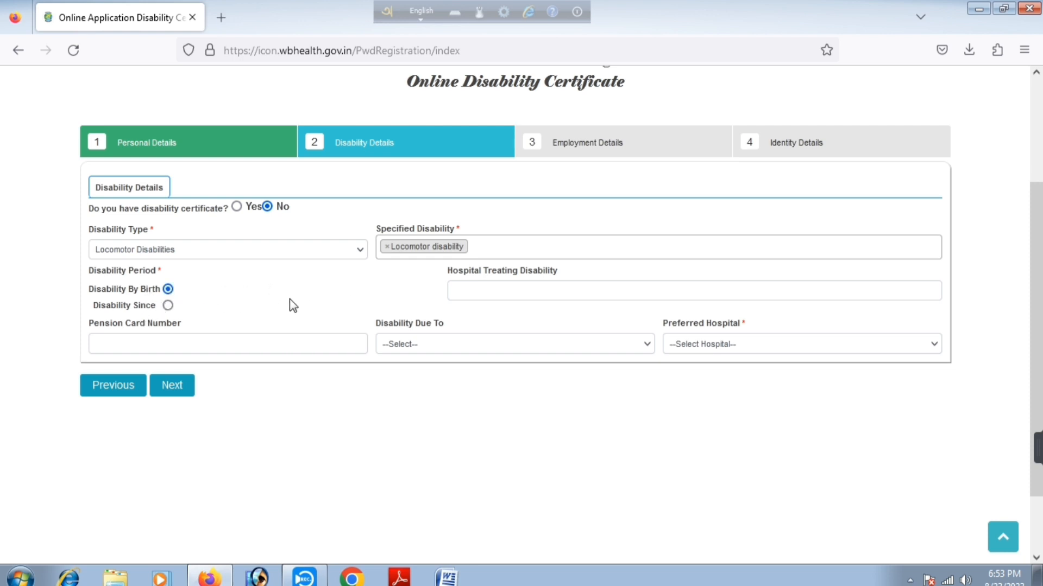
- Choose Sub Division Hospital-Jangipur as the preferred hospital
click(417, 346)
click(416, 345)
click(688, 352)
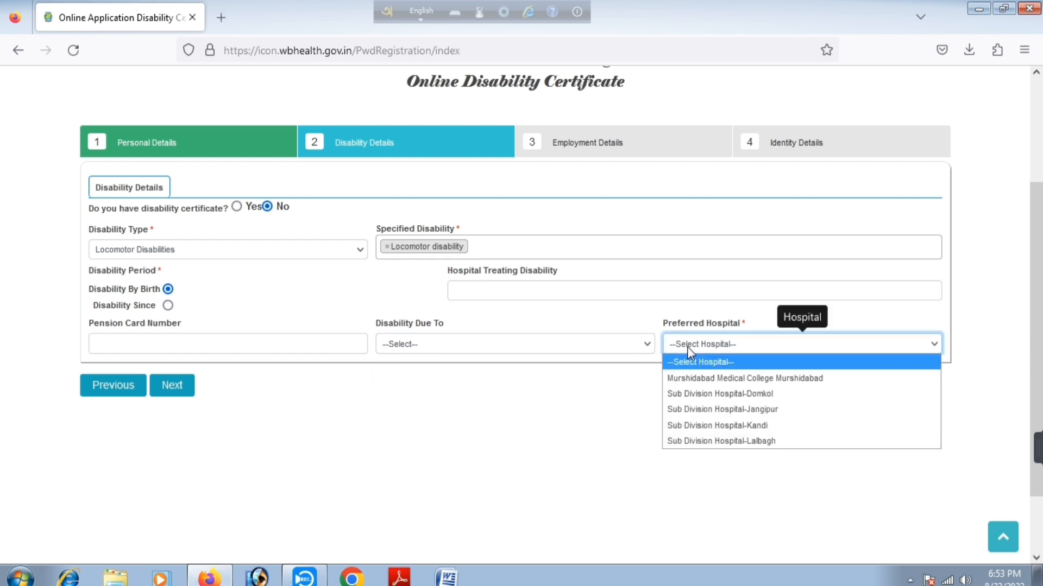
click(717, 409)
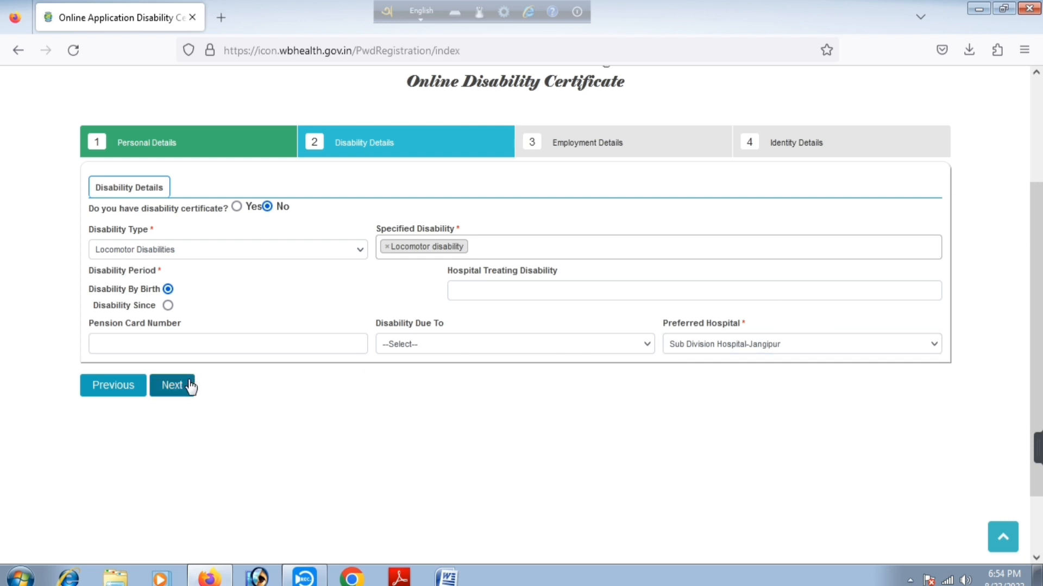
click(738, 348)
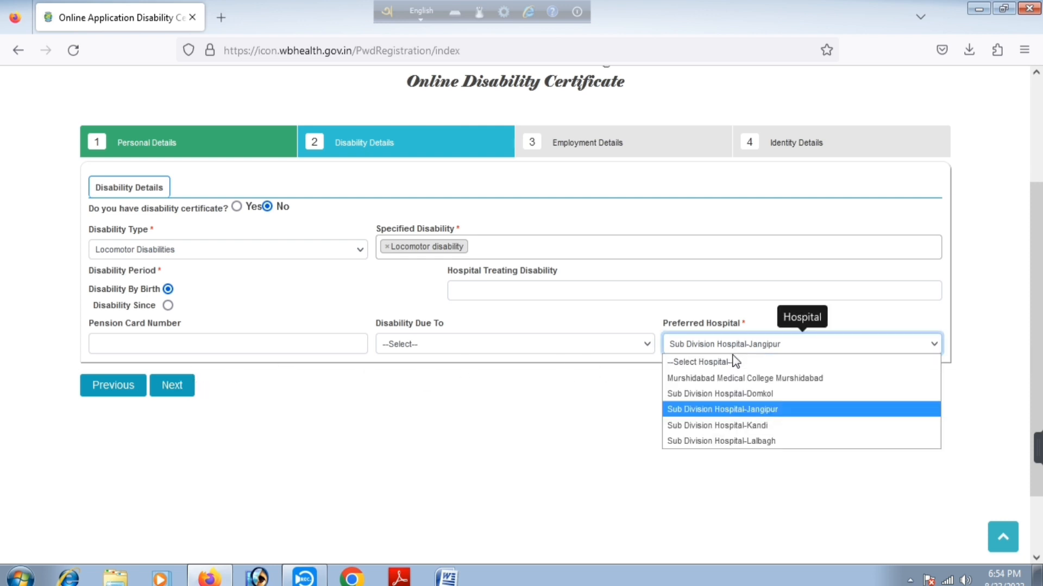
click(729, 407)
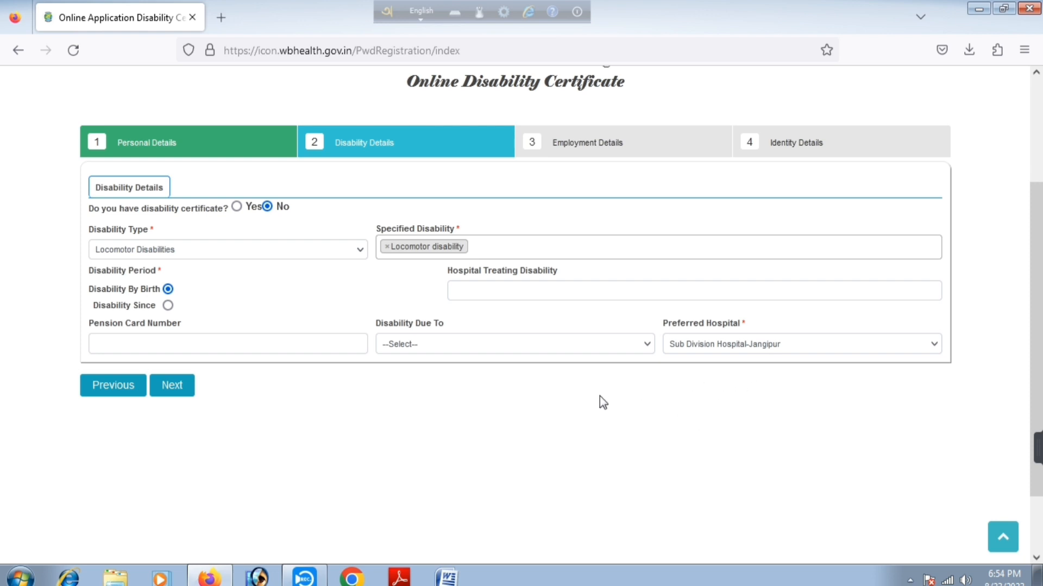
- Fill Employment Details: Unemployed, personal income Below 10000, BPL/APL NA, family income Below 10000
click(172, 387)
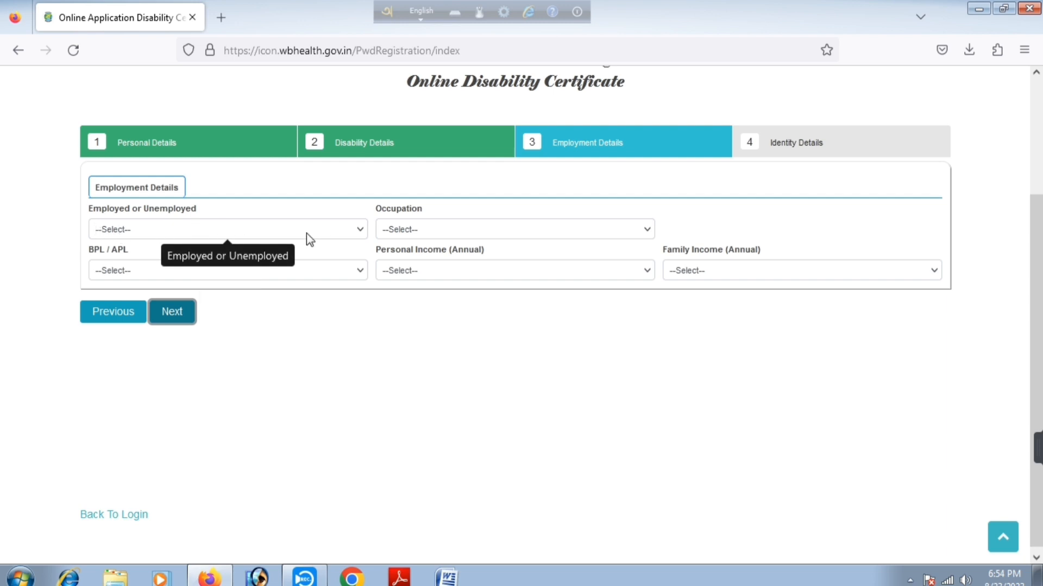
click(268, 232)
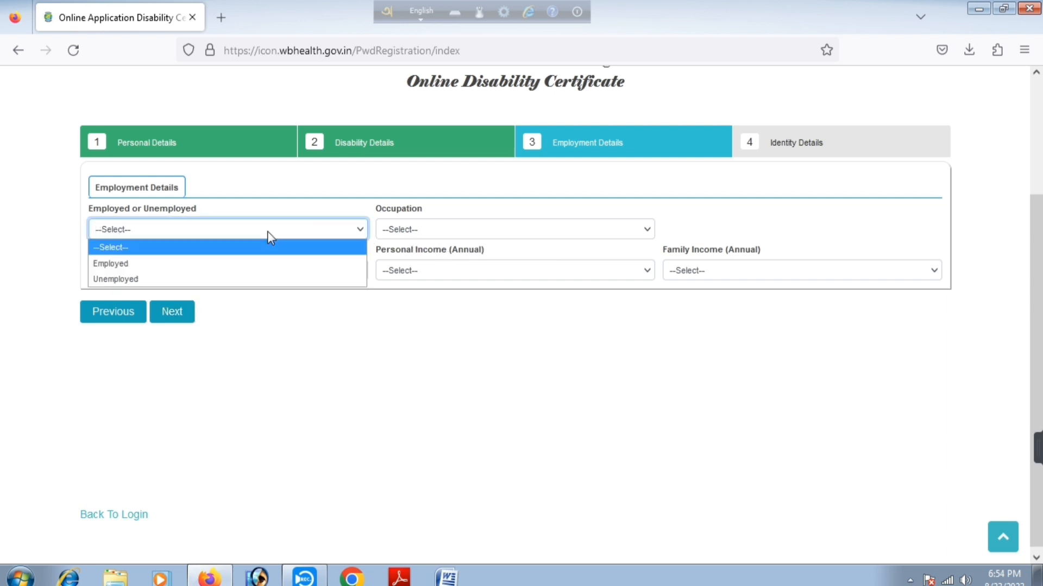
click(190, 279)
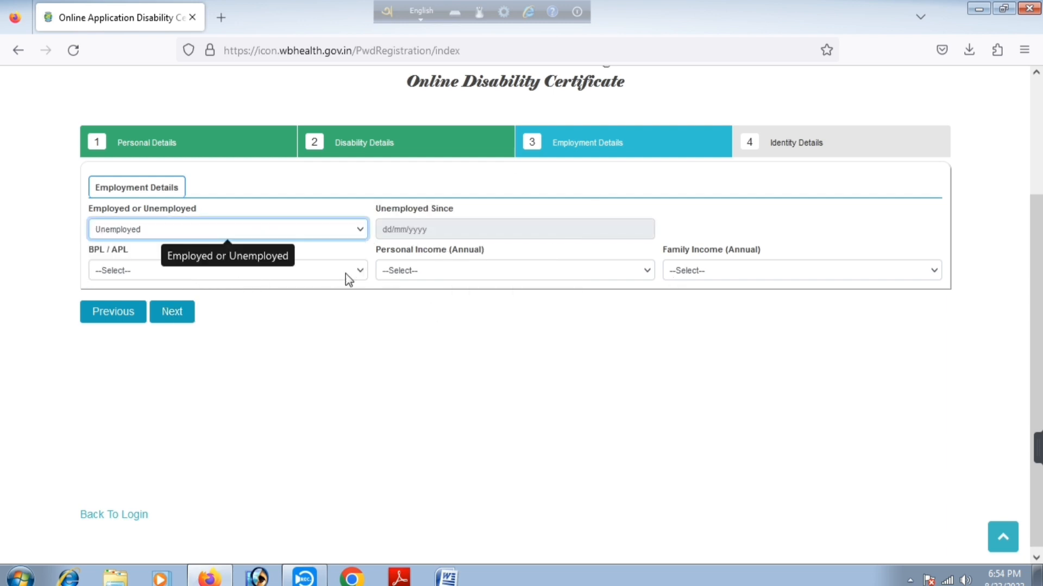
click(432, 270)
click(424, 304)
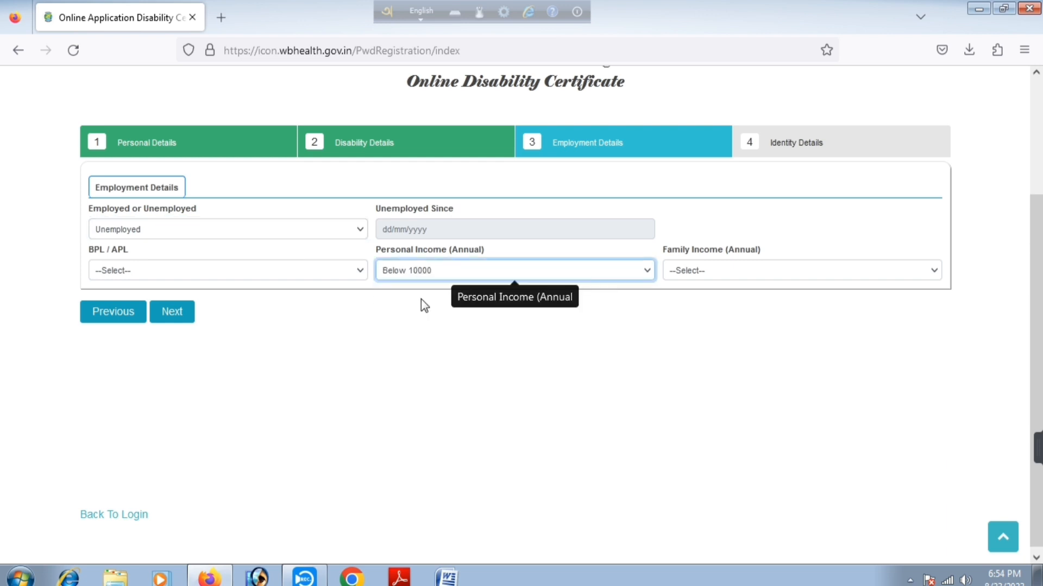
click(291, 276)
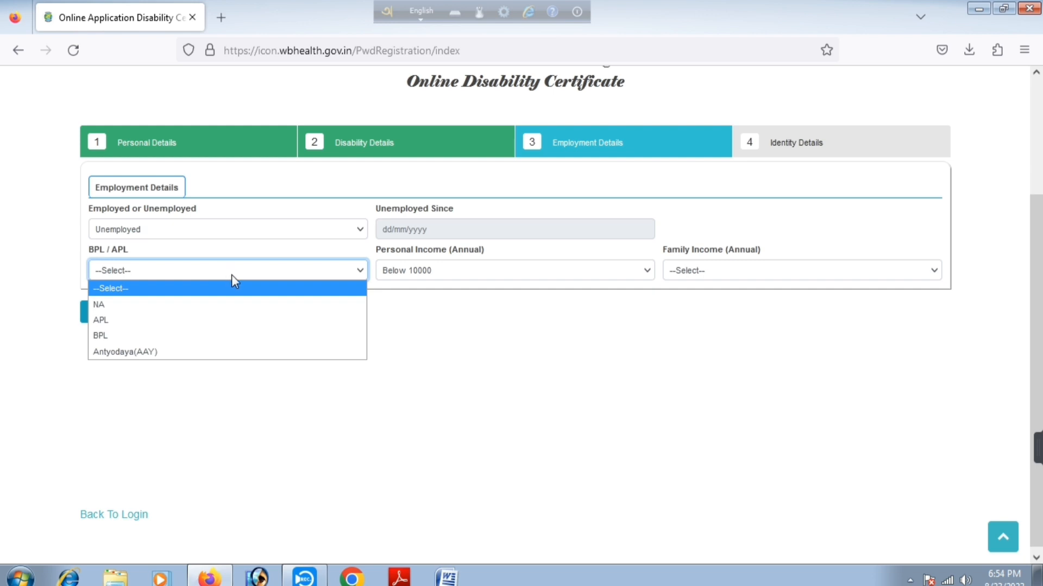
click(159, 305)
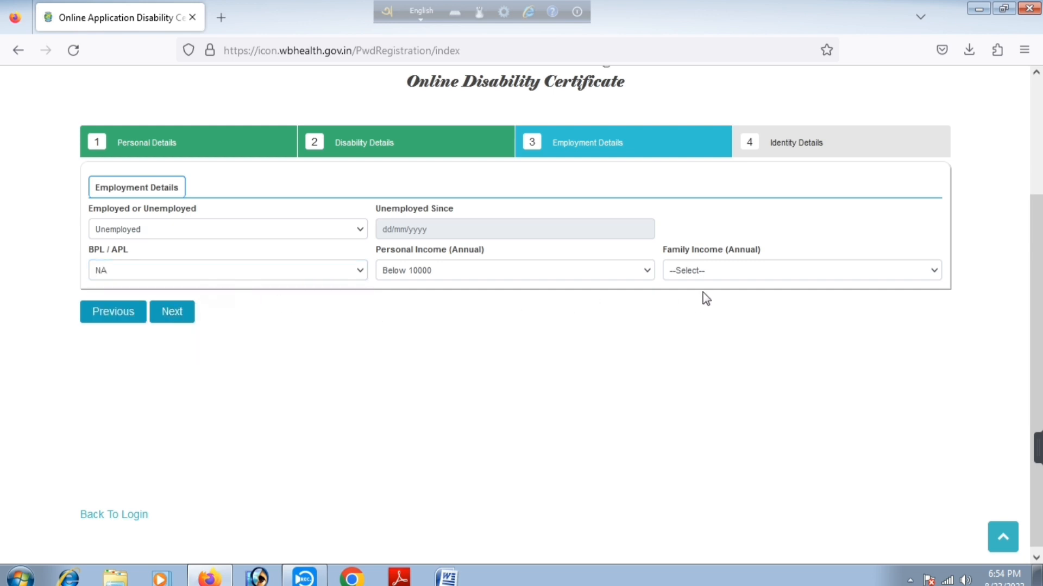
click(704, 274)
click(697, 305)
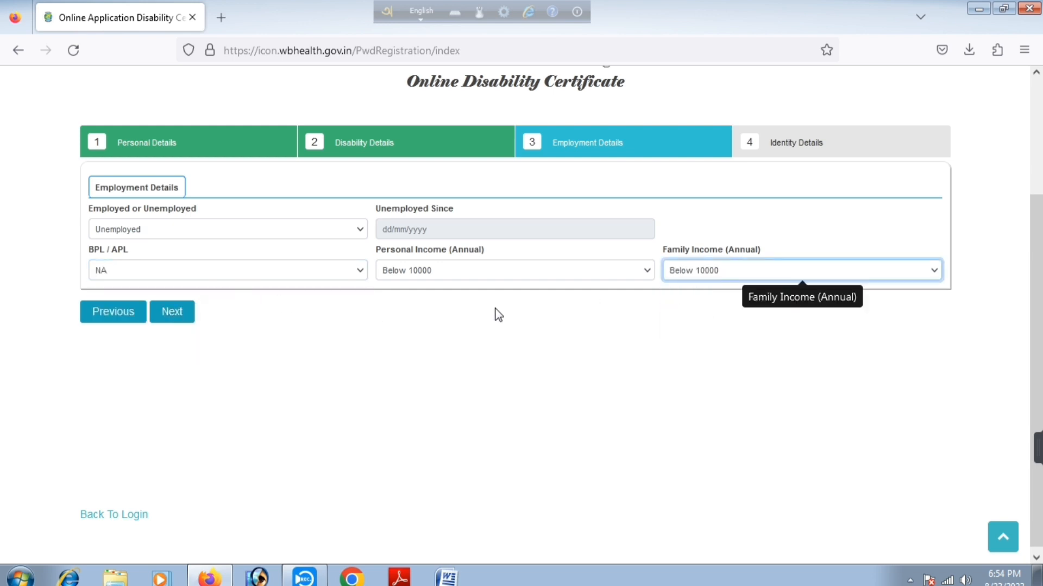
click(447, 338)
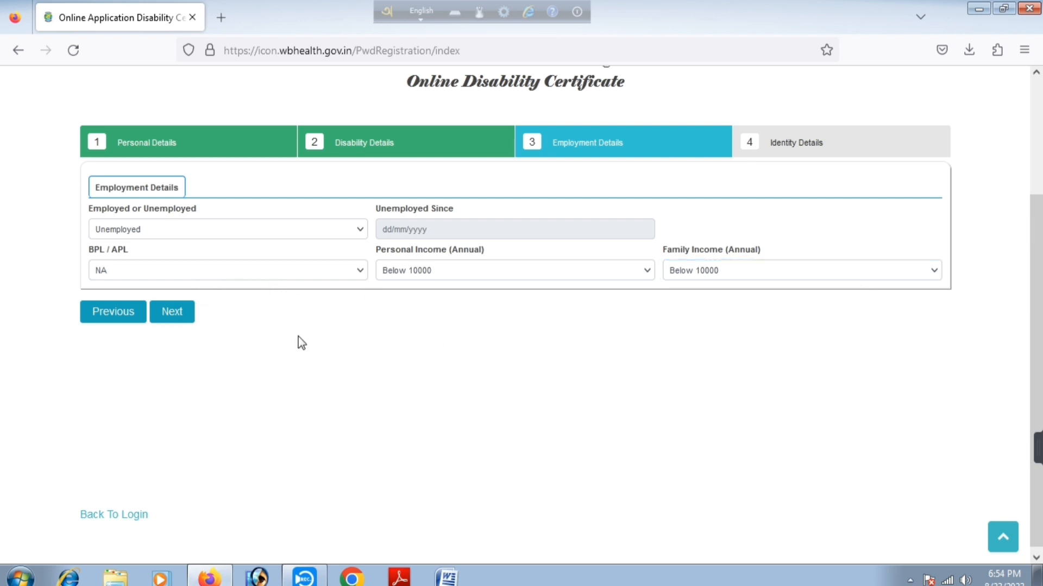
- On Identity Details, choose Aadhaar Card as identity proof and upload AADHAAR.jpg
click(194, 325)
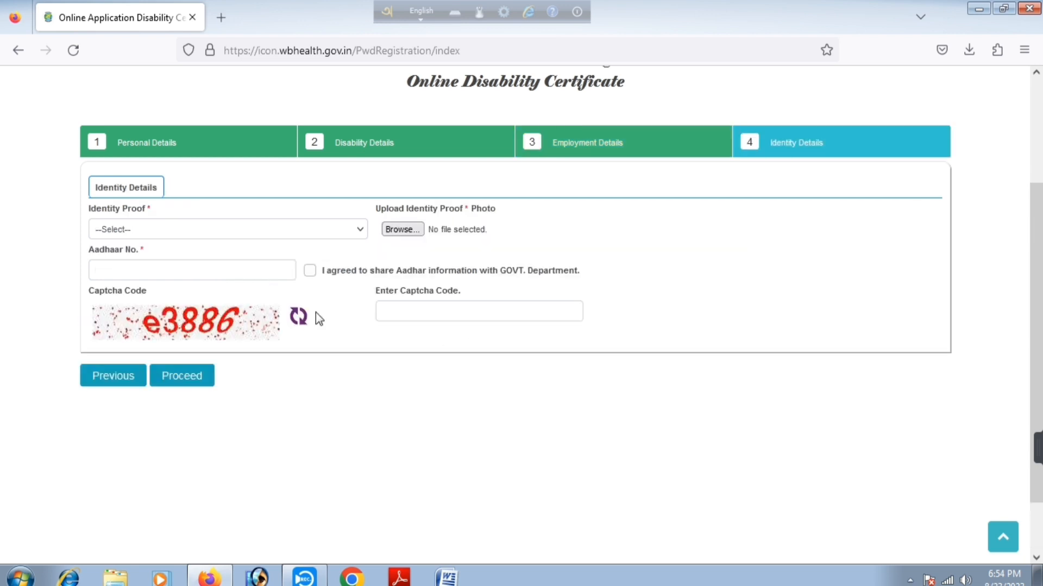
click(194, 225)
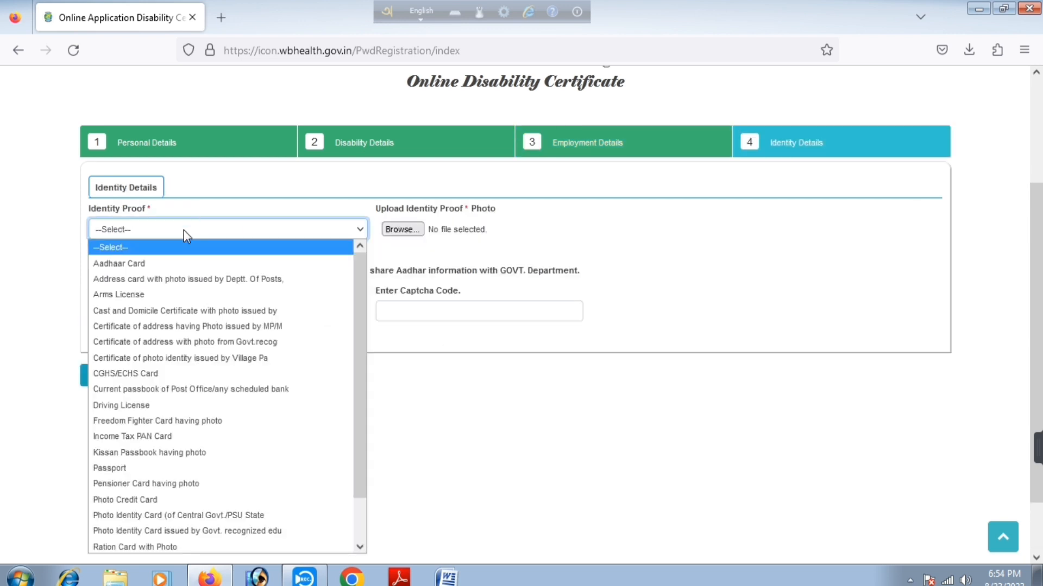
click(124, 263)
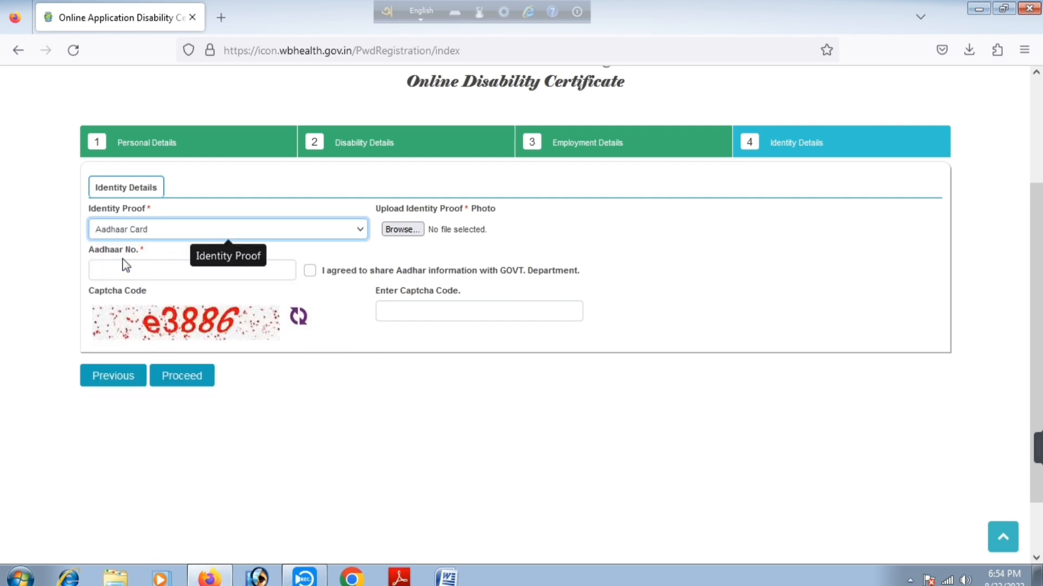
click(405, 232)
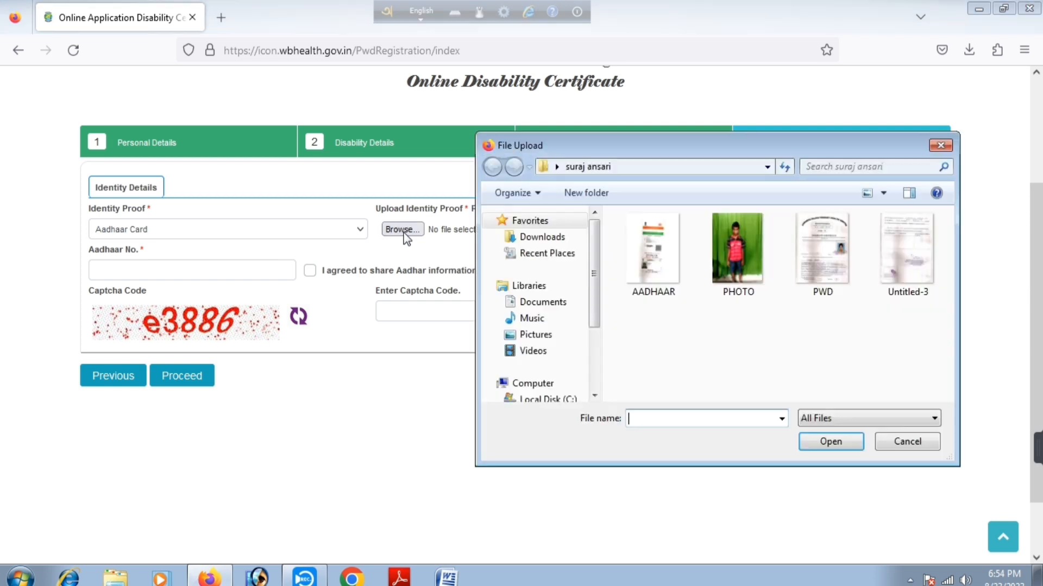
click(660, 266)
click(824, 440)
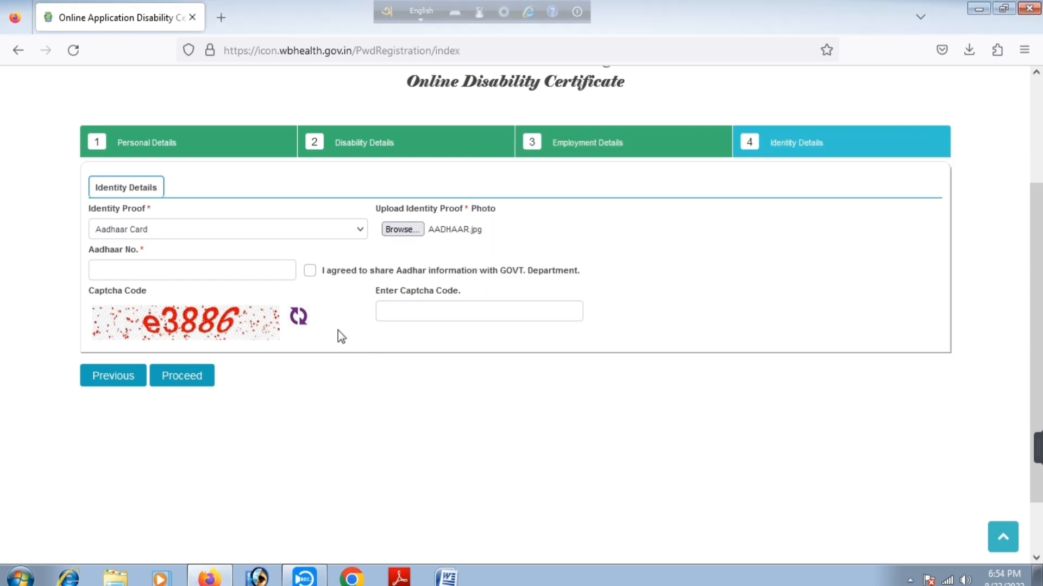
- Enter the Aadhaar number, tick the consent box, fill the captcha and submit the application
click(195, 275)
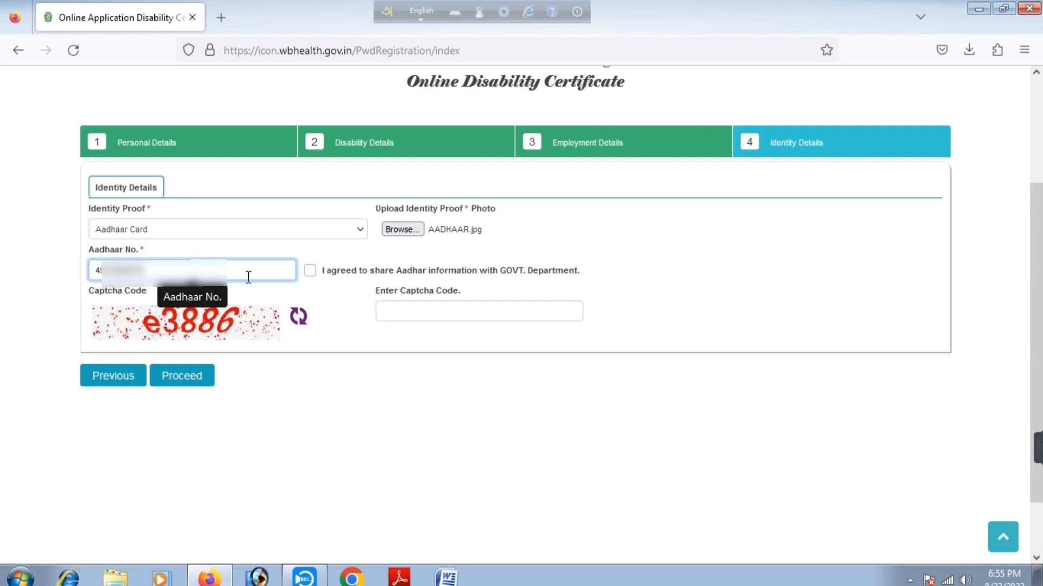
text(•)
click(309, 270)
click(392, 309)
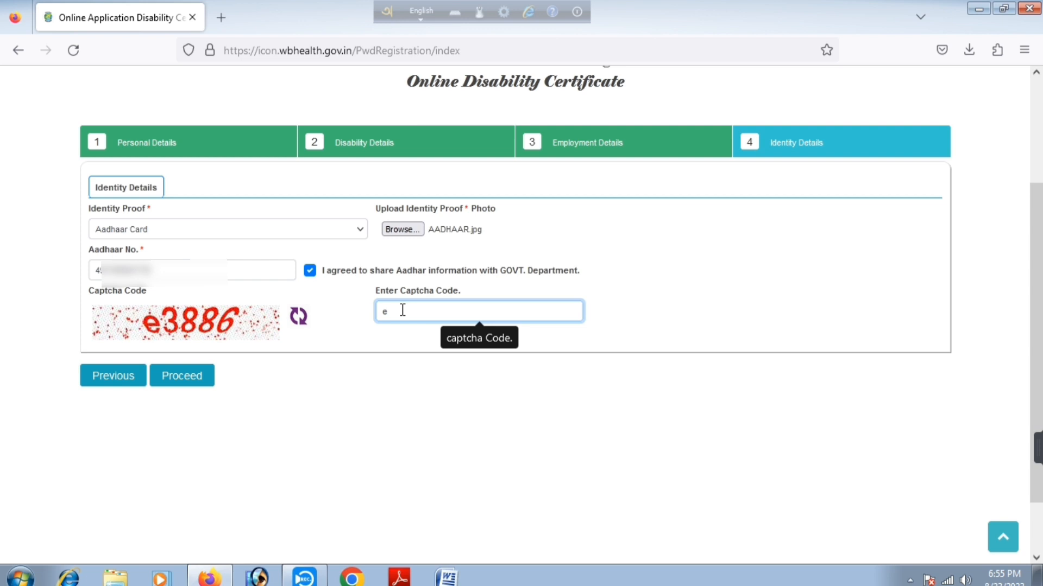
click(388, 355)
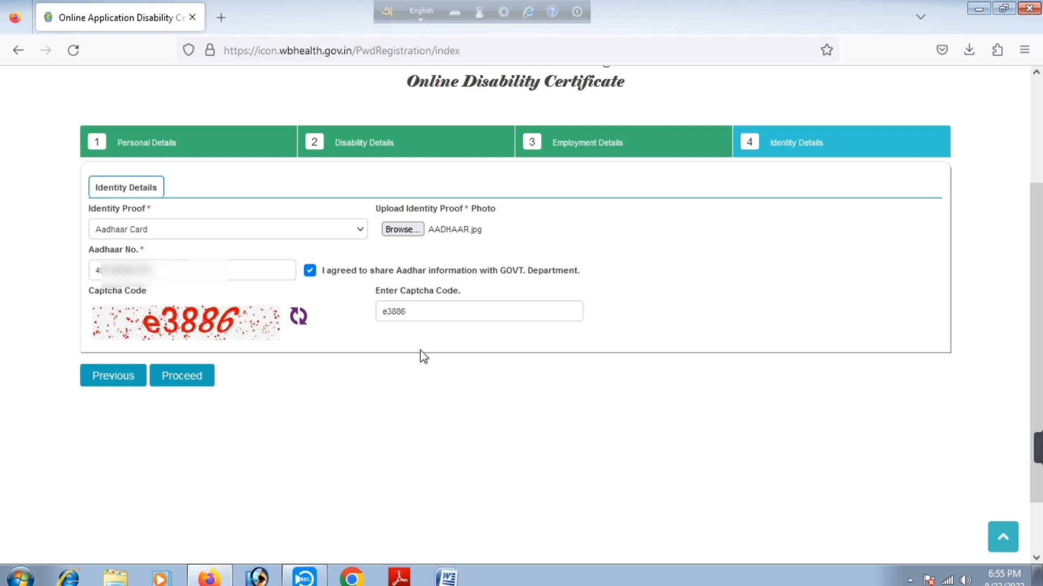
click(185, 383)
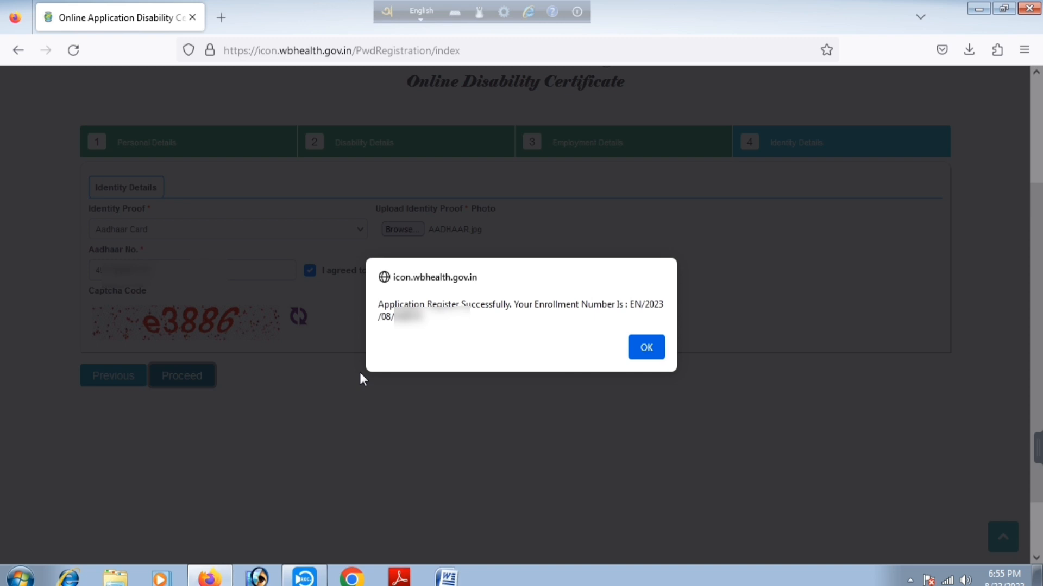
- Copy the enrollment number from the registration success alert
drag(424, 317, 618, 303)
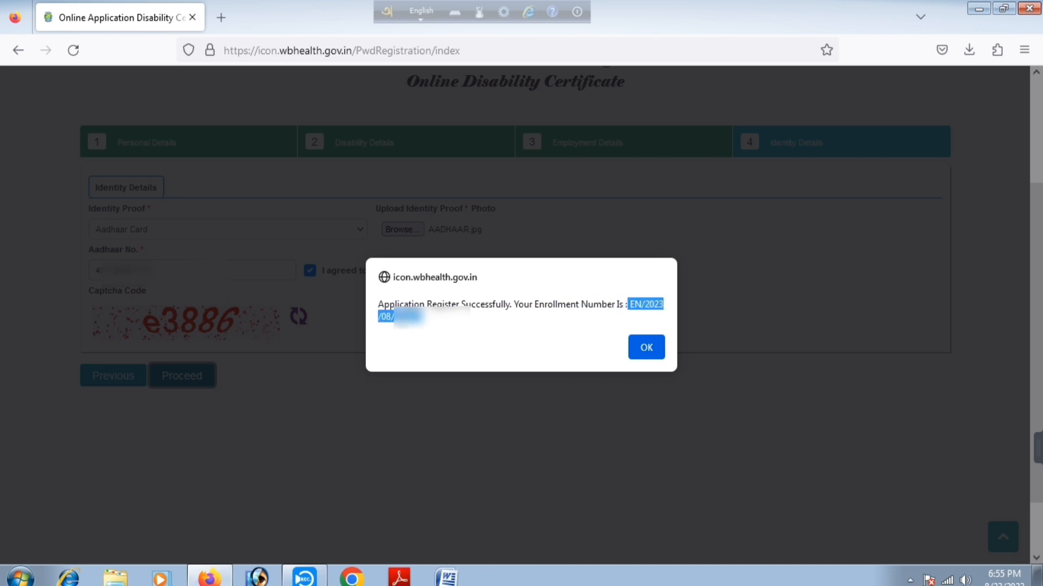
right_click(401, 320)
click(429, 333)
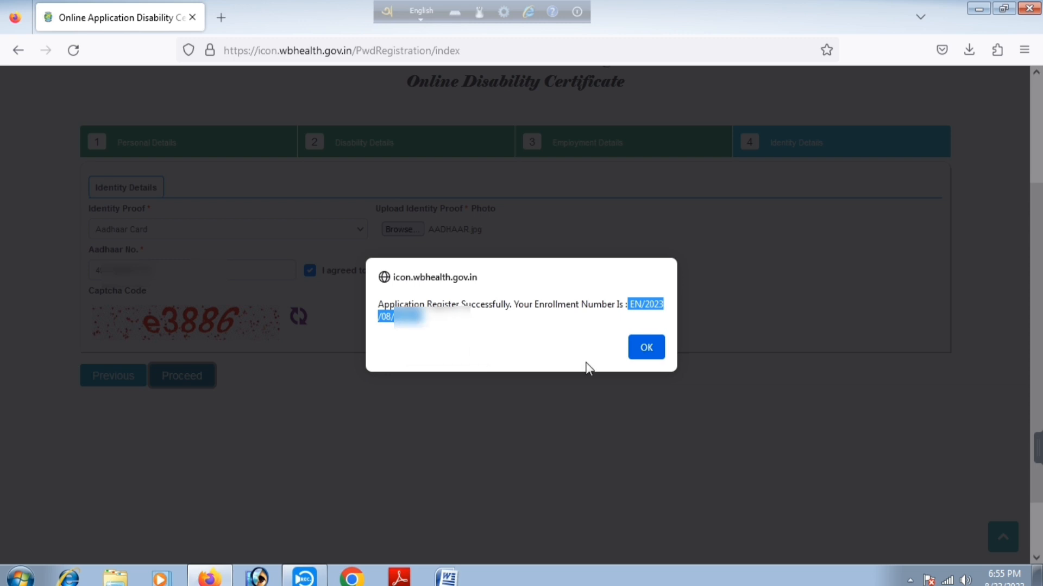
- Paste the copied enrollment number into Track Your Application and search; status shows Application Completed by Applicant
click(647, 348)
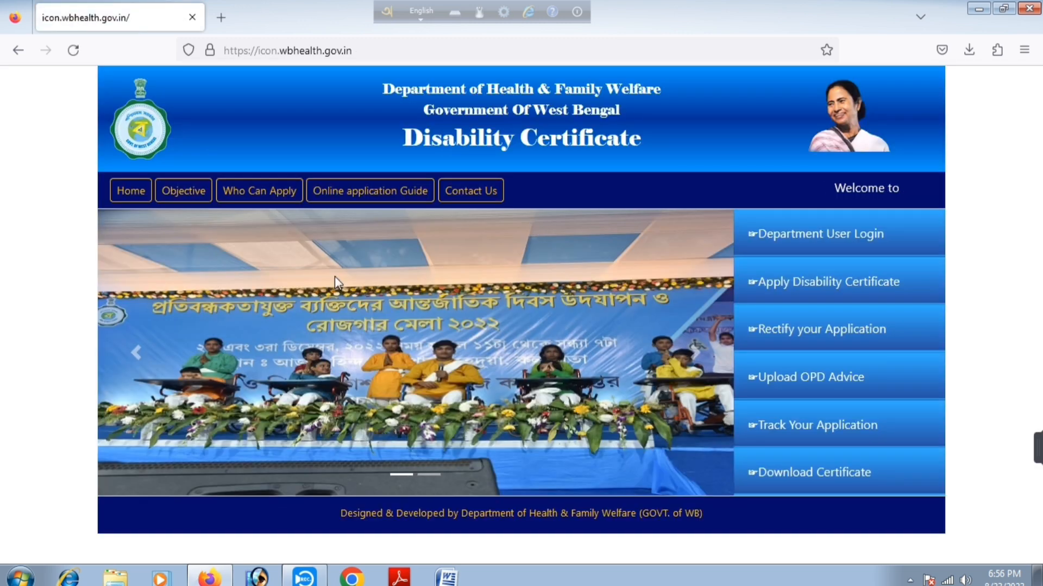
click(784, 430)
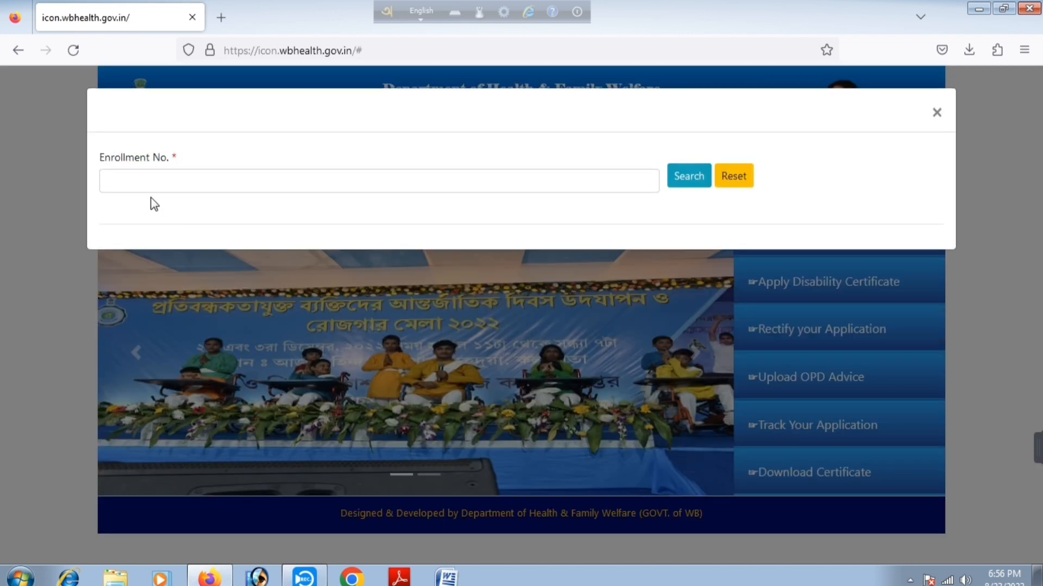
right_click(153, 185)
click(182, 266)
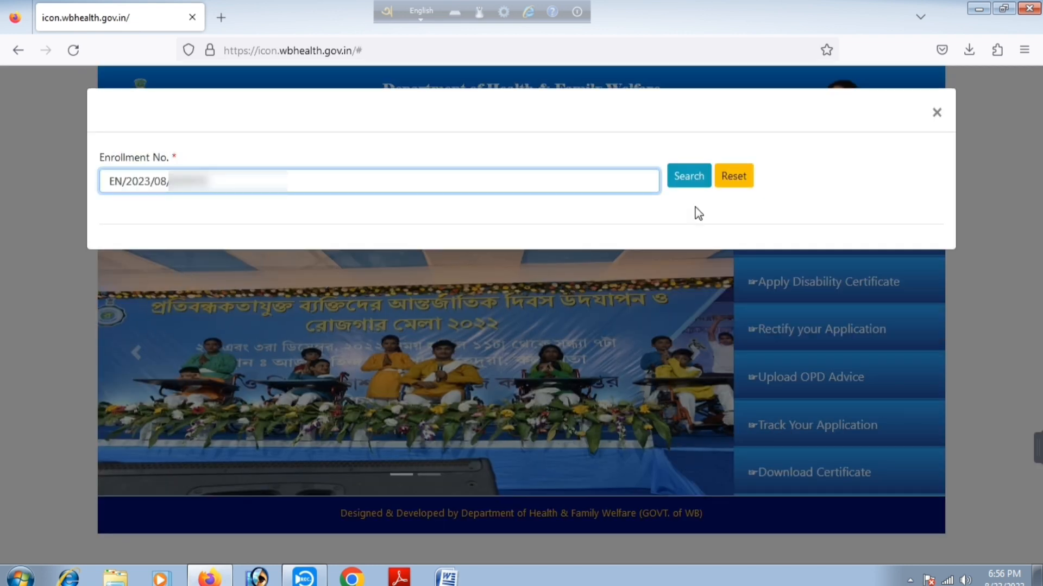
click(693, 184)
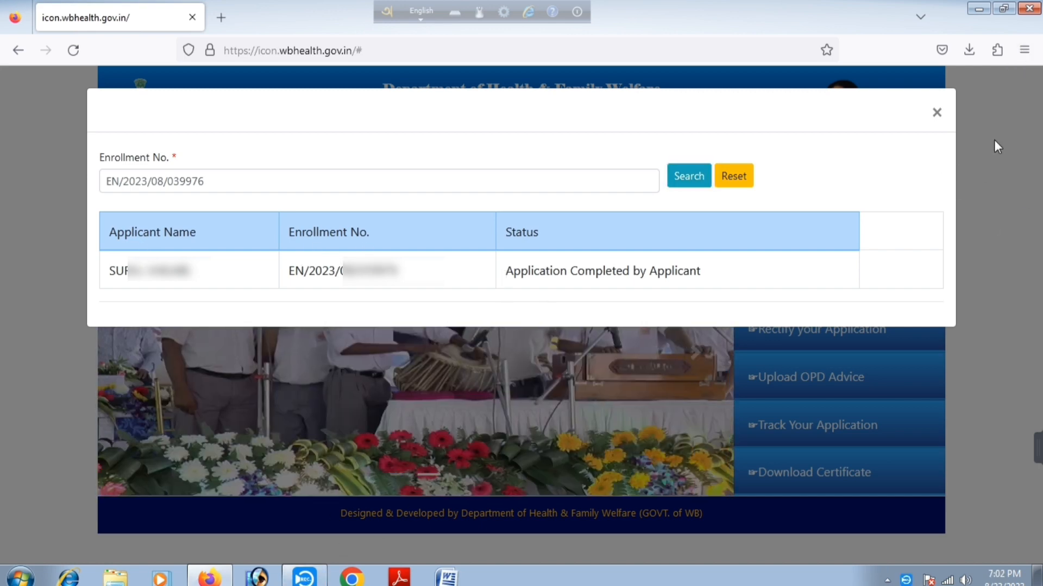
click(1024, 50)
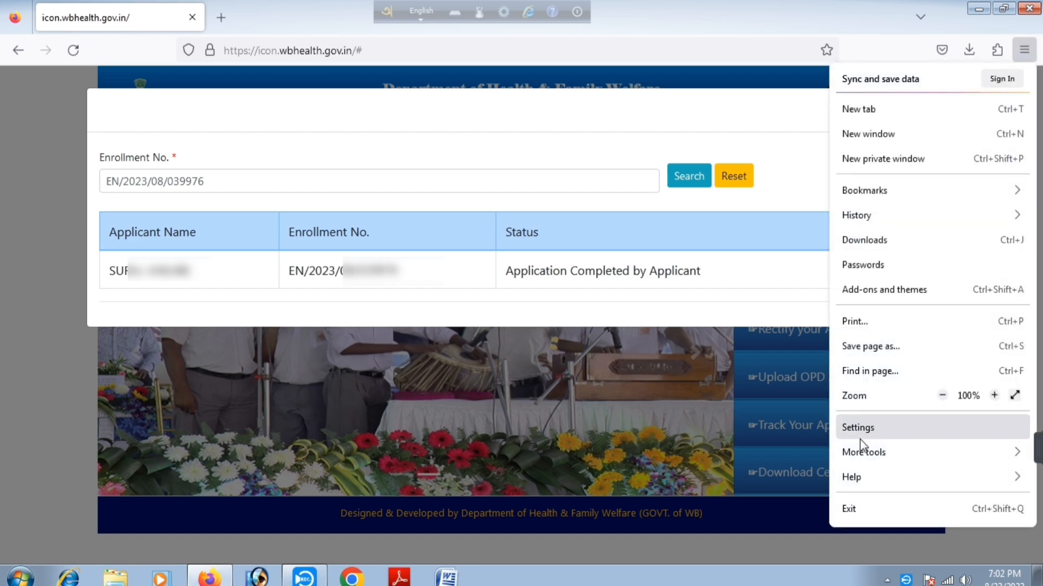
- Set up printing of only page 1 of the status page on the EPSON L3110 Series
click(858, 324)
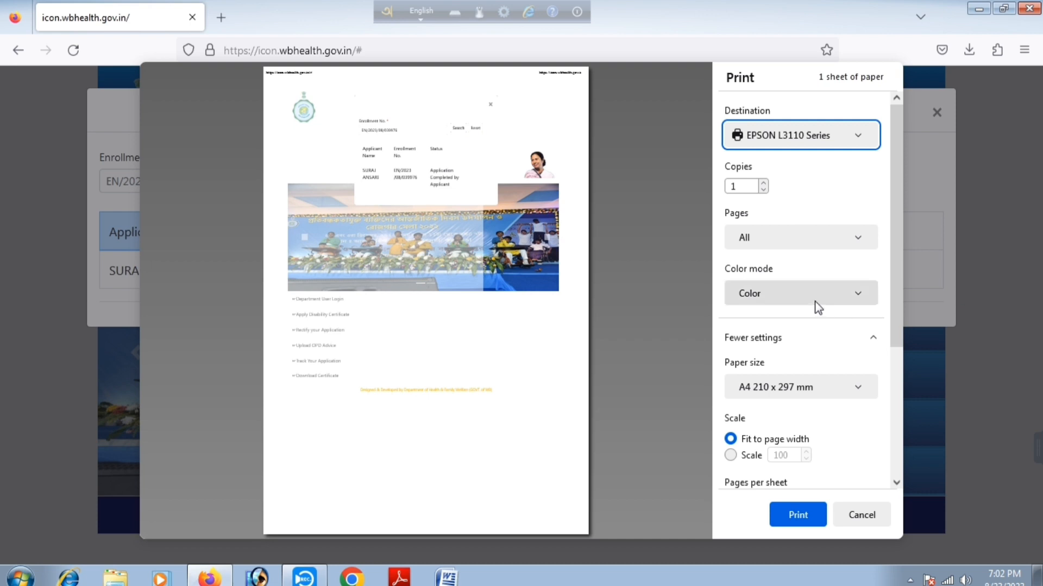
click(751, 240)
click(748, 326)
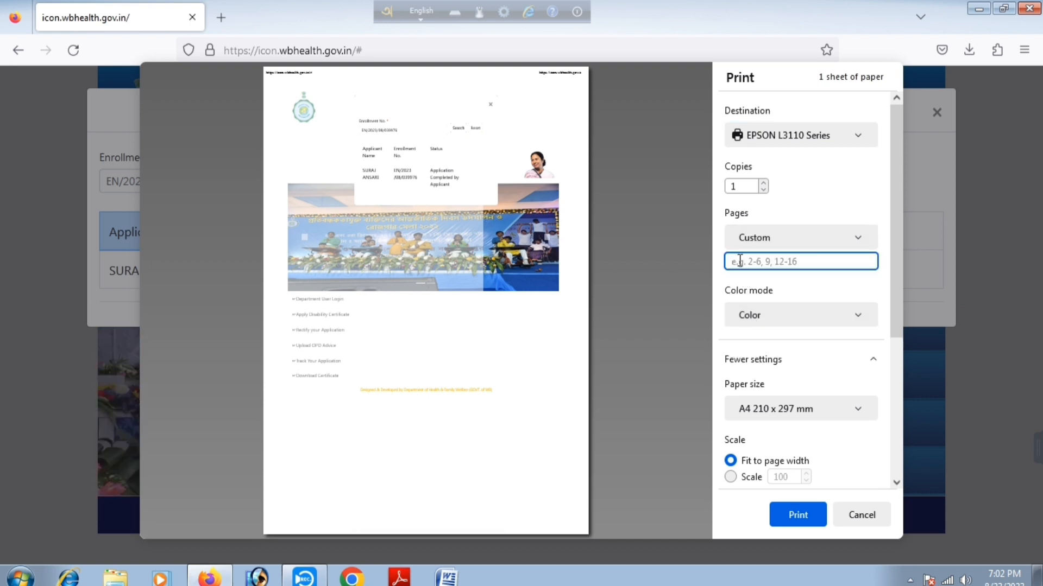
text(1)
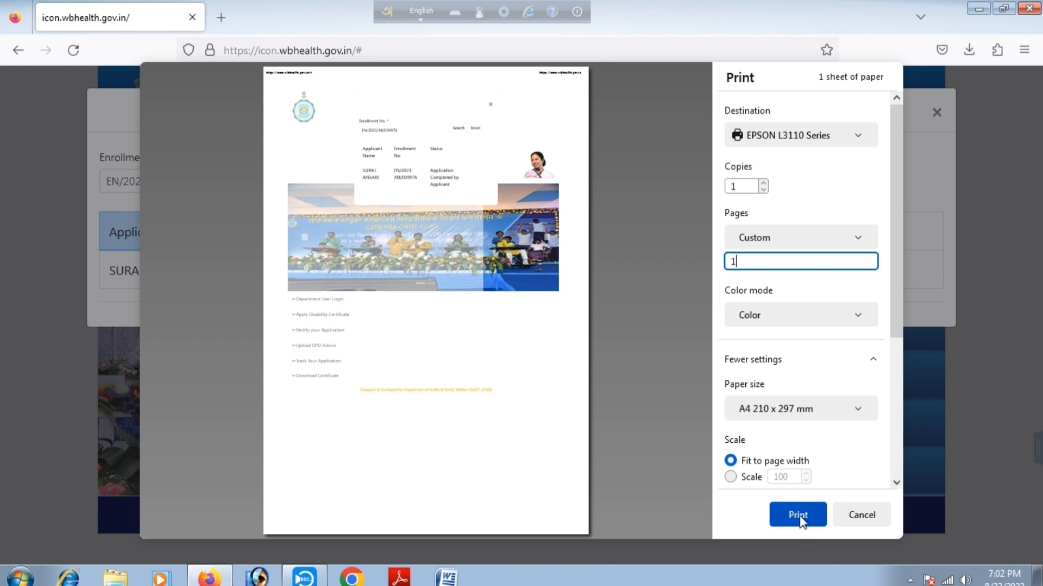